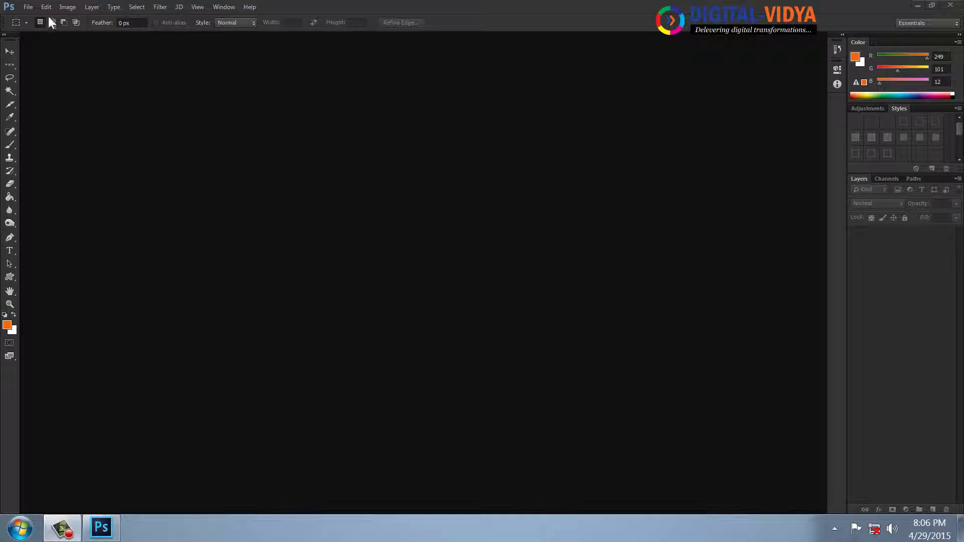
# - Open r.jpg from the NEW WALLPAPERS folder on Personal (E:)
pyautogui.click(28, 7)
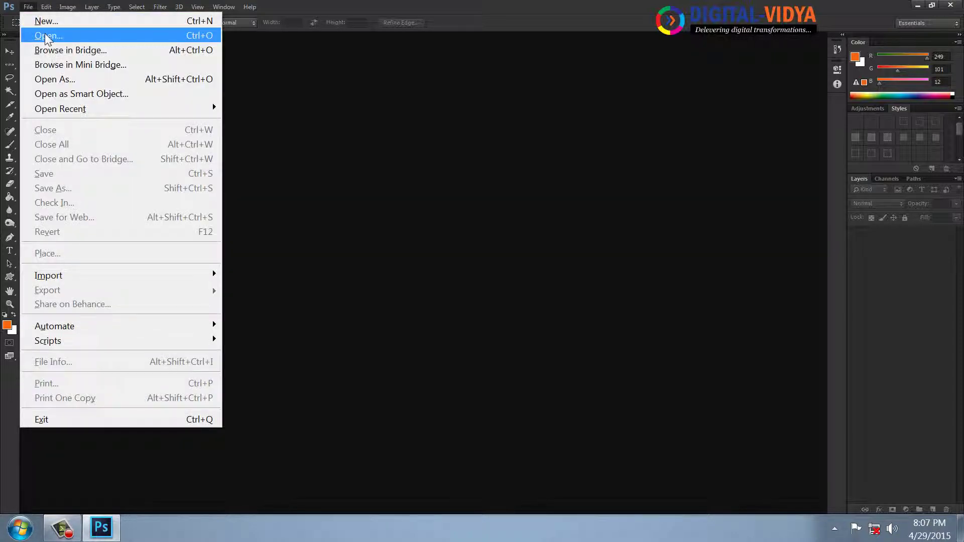
pyautogui.click(45, 33)
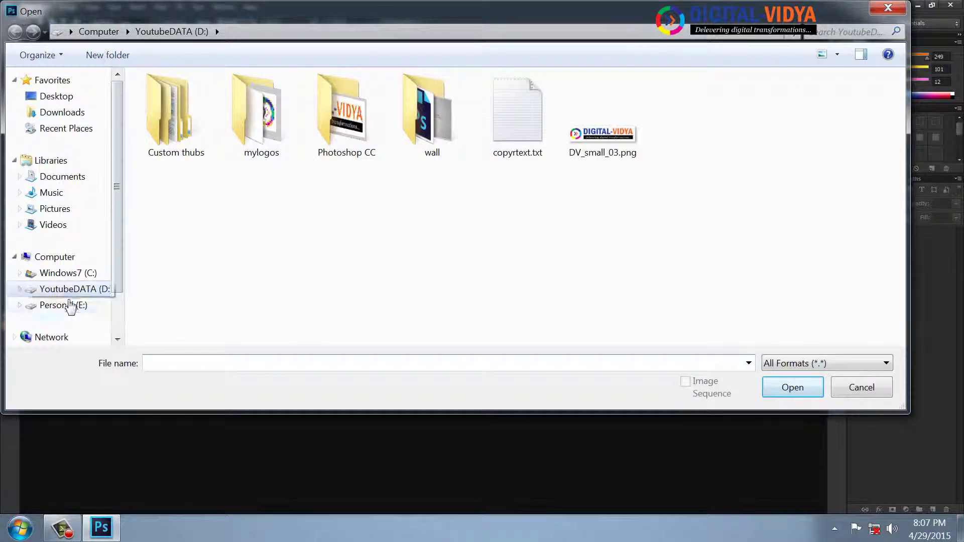
pyautogui.click(60, 304)
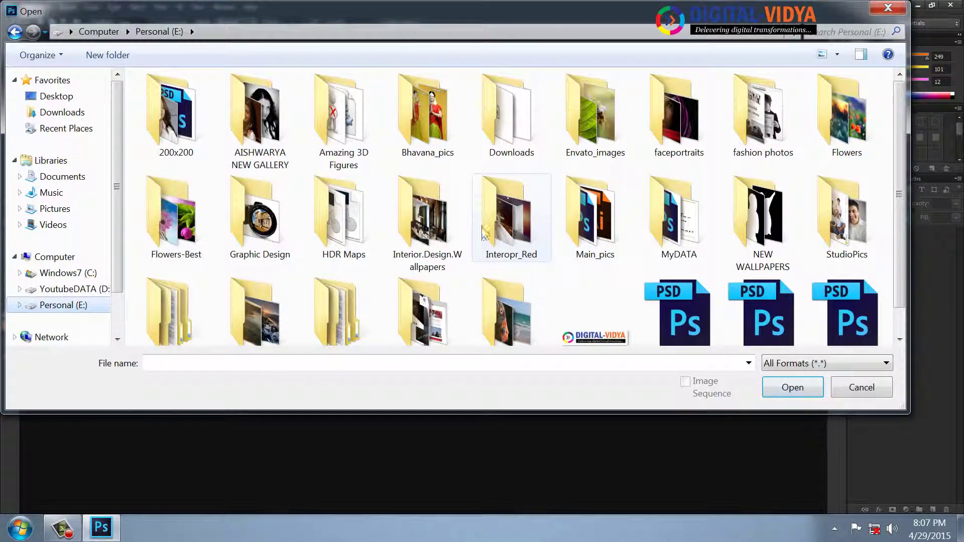
pyautogui.moveTo(892, 412); pyautogui.dragTo(938, 457)
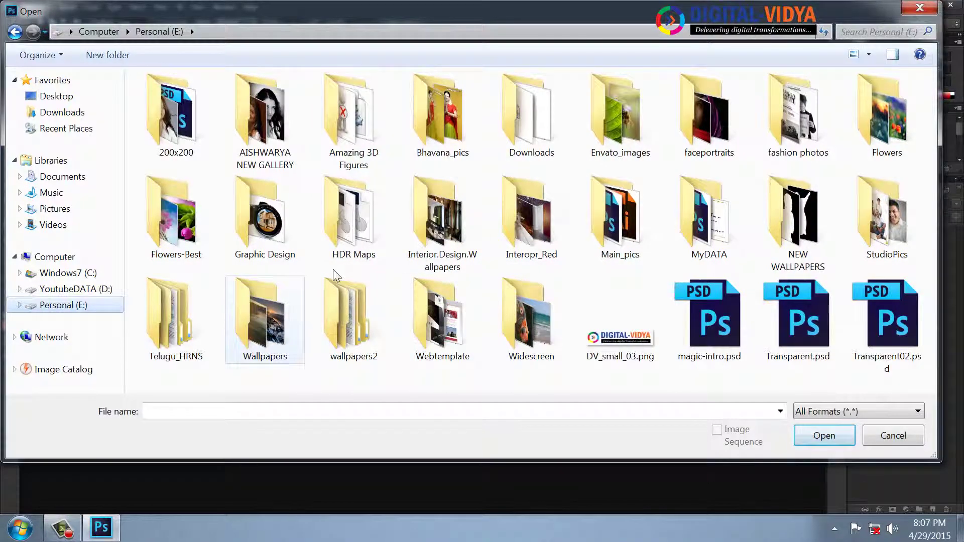
pyautogui.click(527, 221)
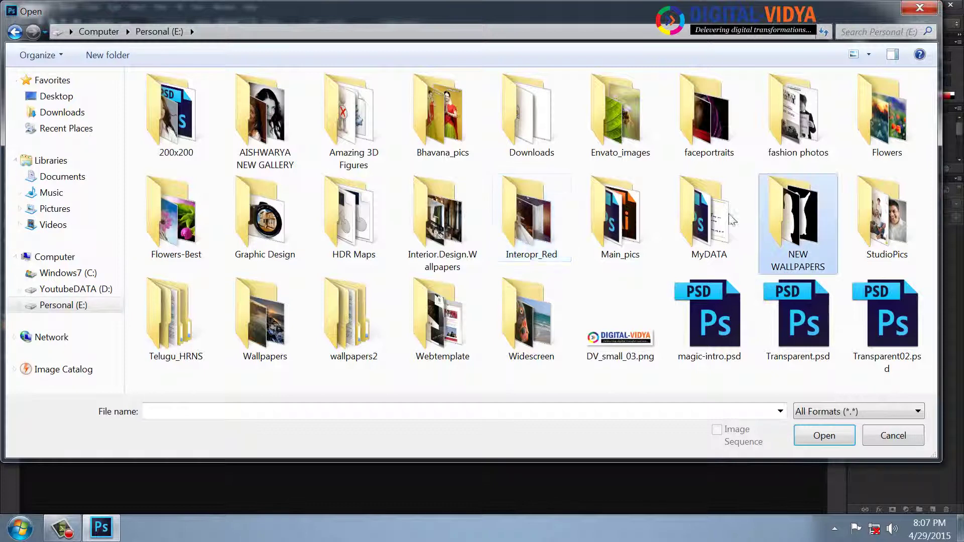
pyautogui.doubleClick(803, 244)
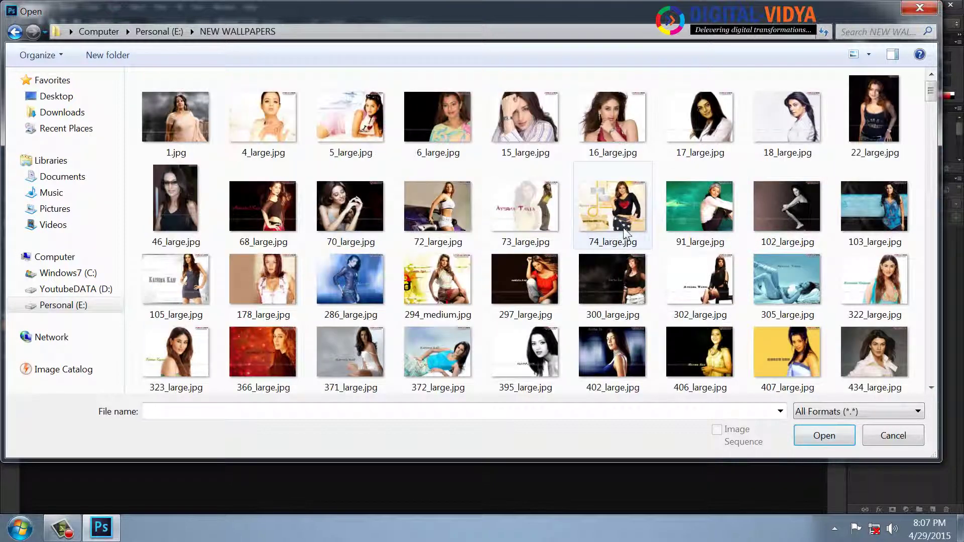
pyautogui.moveTo(613, 211)
pyautogui.press('r')
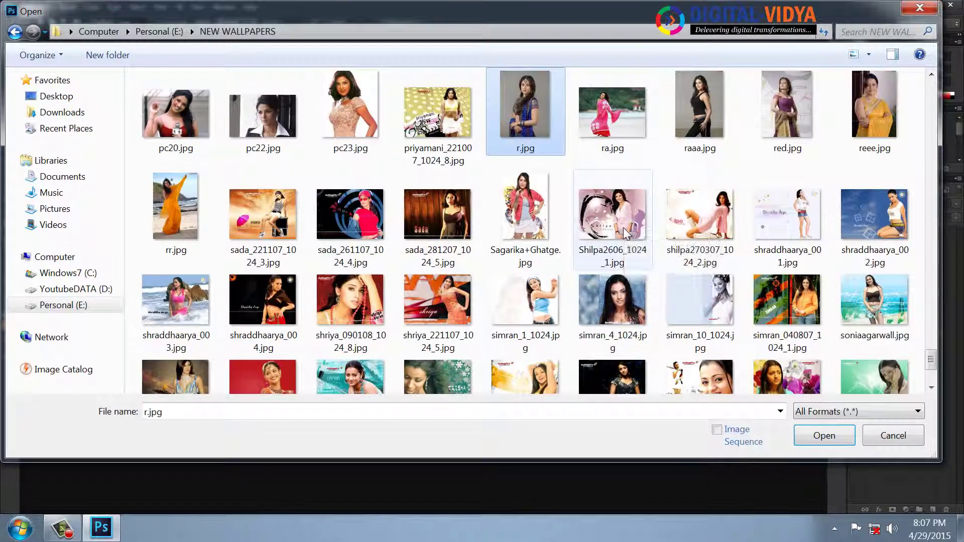
pyautogui.press('Return')
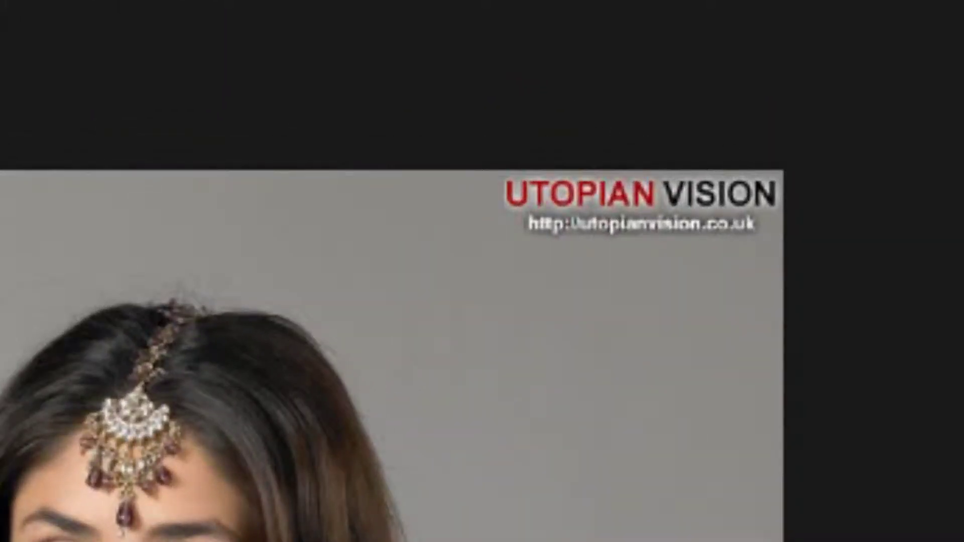
# - Zoom in on the top-right corner and lasso around the UTOPIAN VISION watermark
pyautogui.moveTo(490, 142); pyautogui.dragTo(931, 394)
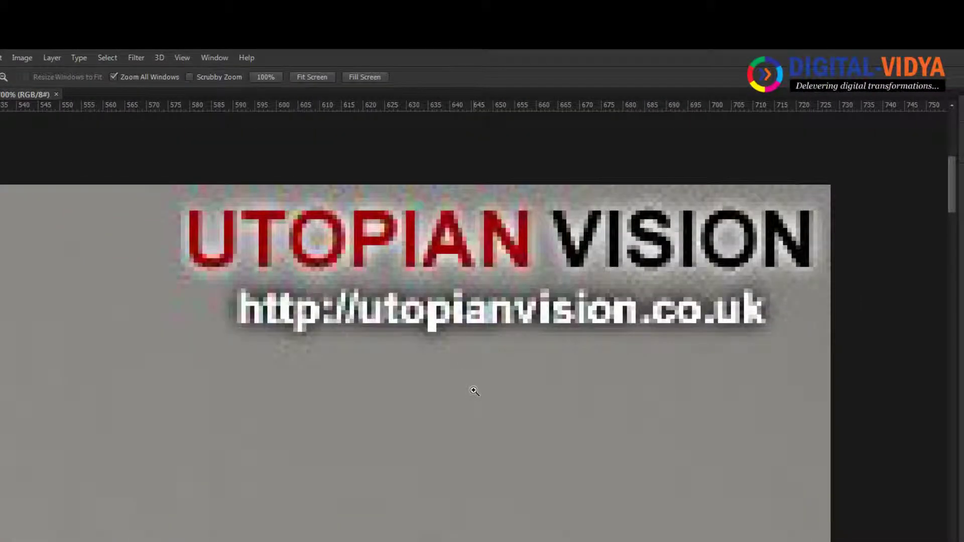
pyautogui.keyDown('alt'); pyautogui.click(472, 390); pyautogui.keyUp('alt')
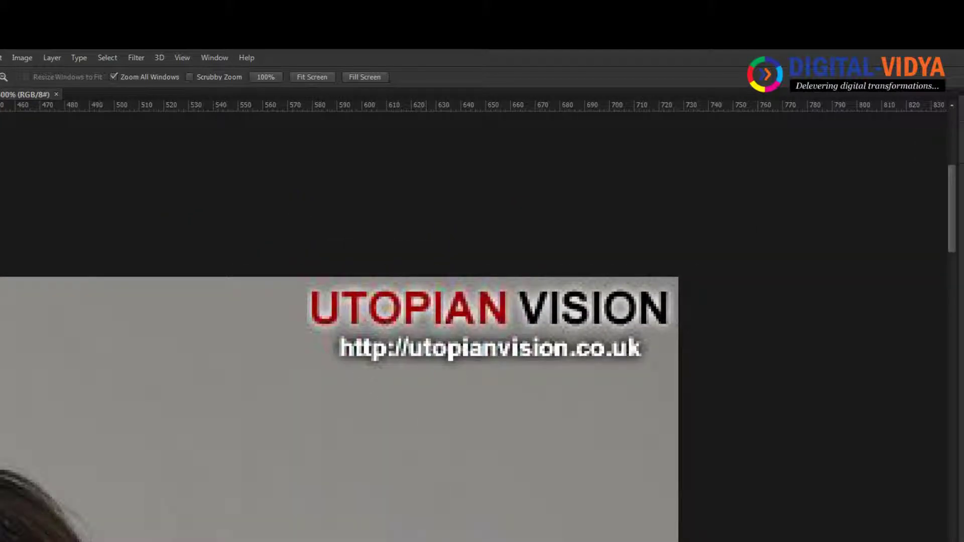
pyautogui.press('l')
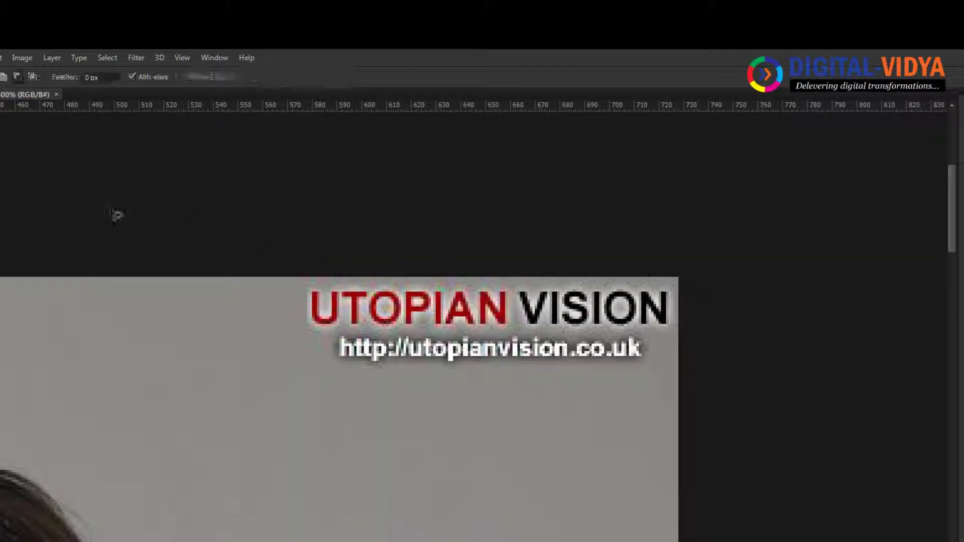
pyautogui.moveTo(228, 256)
pyautogui.mouseDown()
pyautogui.moveTo(477, 450)
pyautogui.moveTo(584, 178)
pyautogui.mouseUp()
# - Fill the lassoed watermark area with Content-Aware to leave plain grey background
pyautogui.click(2, 58)
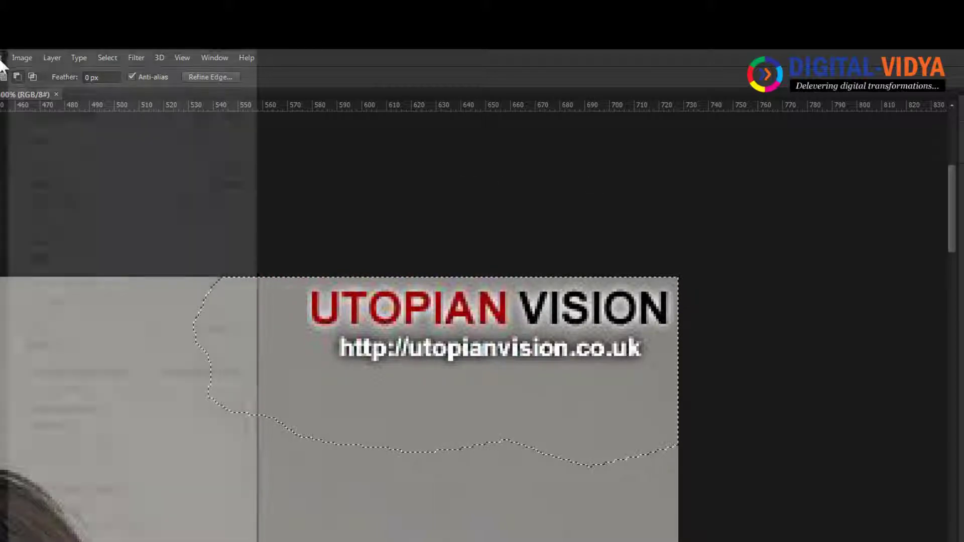
pyautogui.click(58, 325)
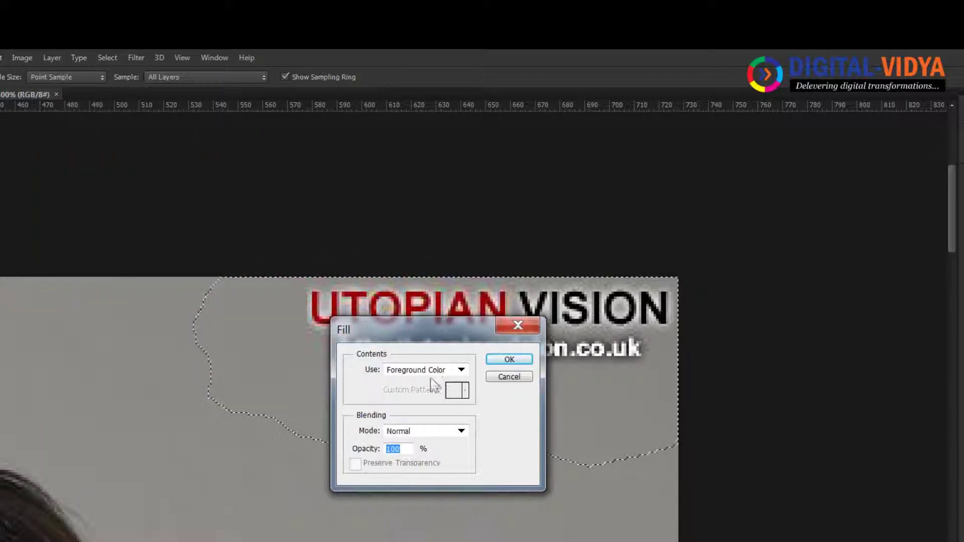
pyautogui.click(430, 370)
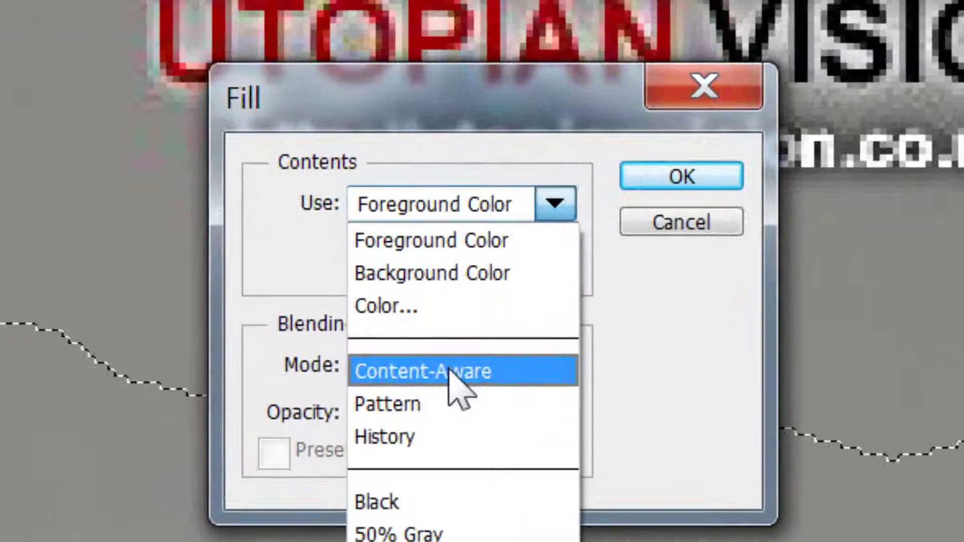
pyautogui.click(449, 371)
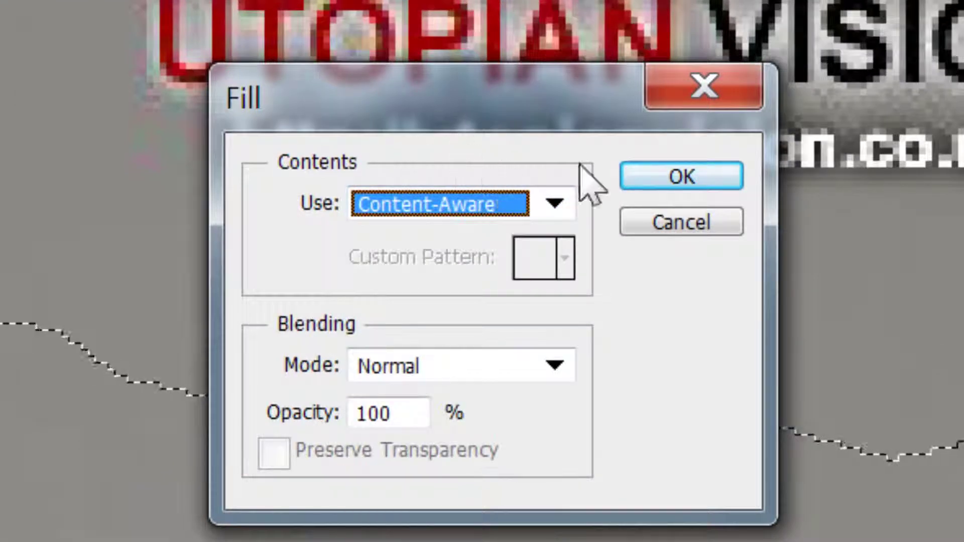
pyautogui.click(673, 182)
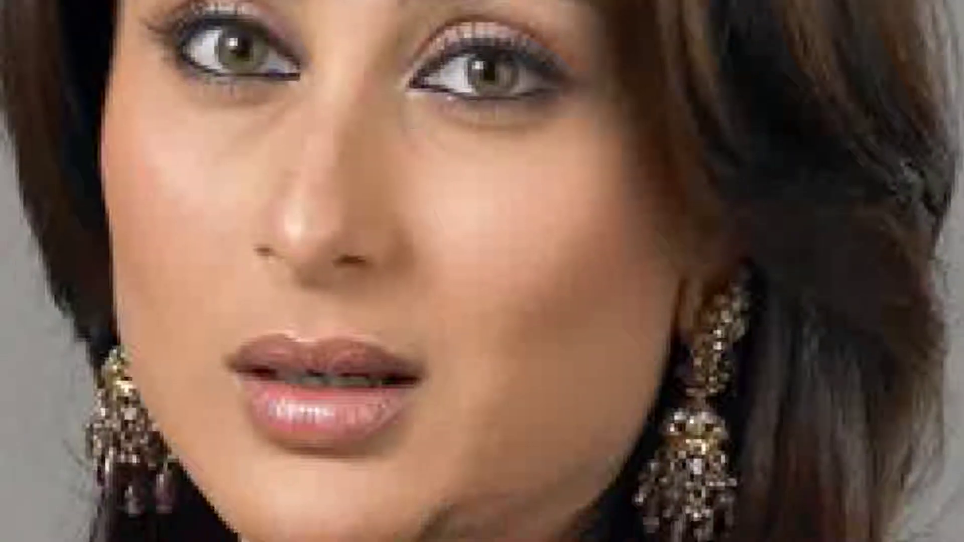
# - Content-Aware fill the web-address text left of the shawl and deselect
pyautogui.scroll(-3, 353, 275)
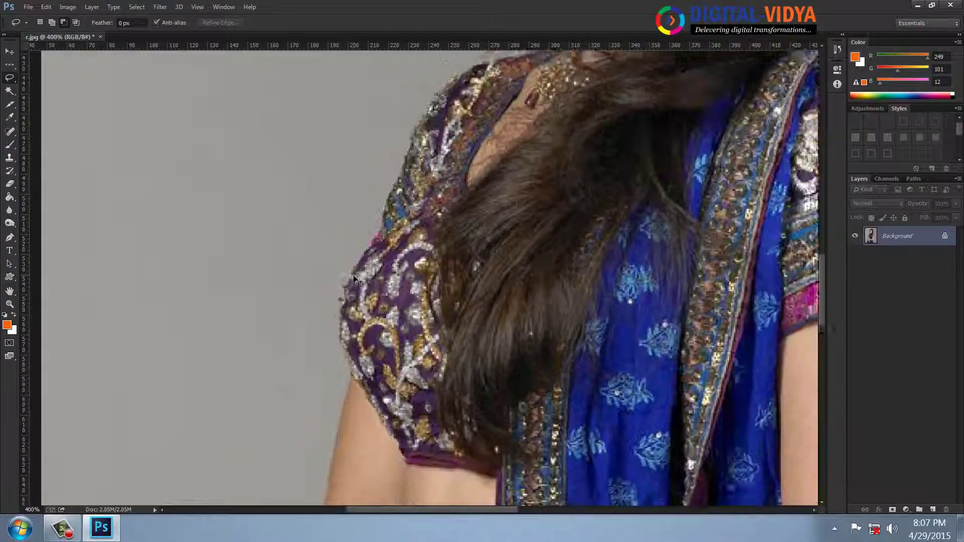
pyautogui.scroll(-3, 354, 275)
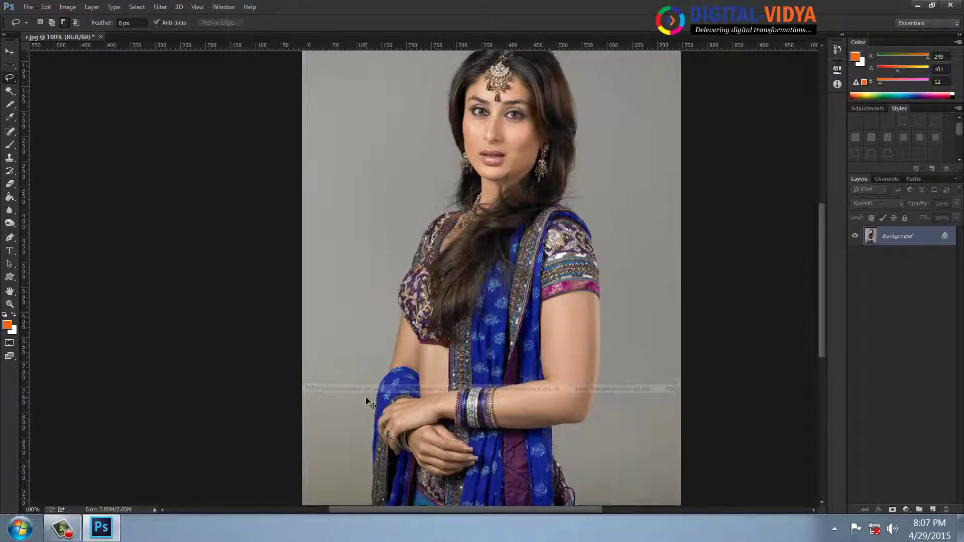
pyautogui.scroll(3, 370, 398)
pyautogui.scroll(-1, 405, 224)
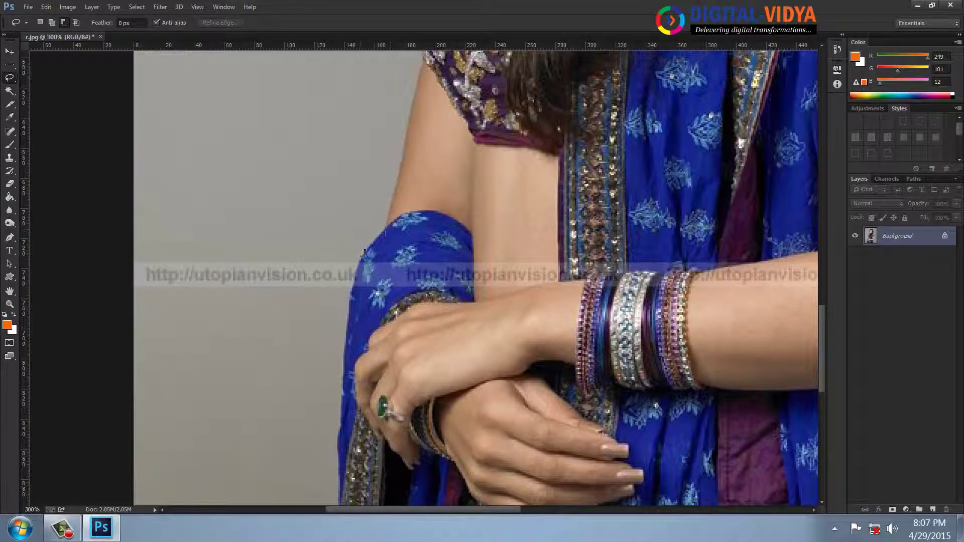
pyautogui.moveTo(357, 251); pyautogui.dragTo(308, 149)
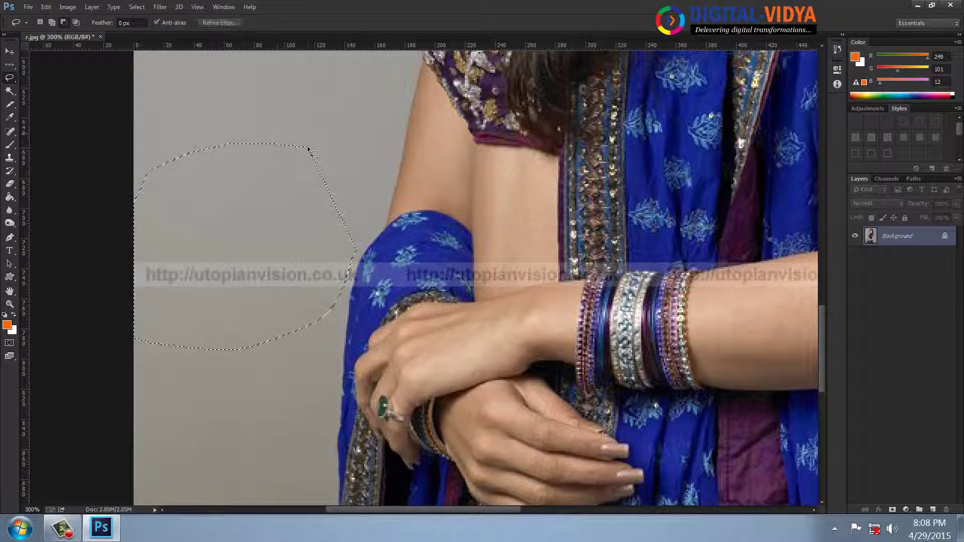
pyautogui.hotkey('shift', 'F5')
pyautogui.press('Return')
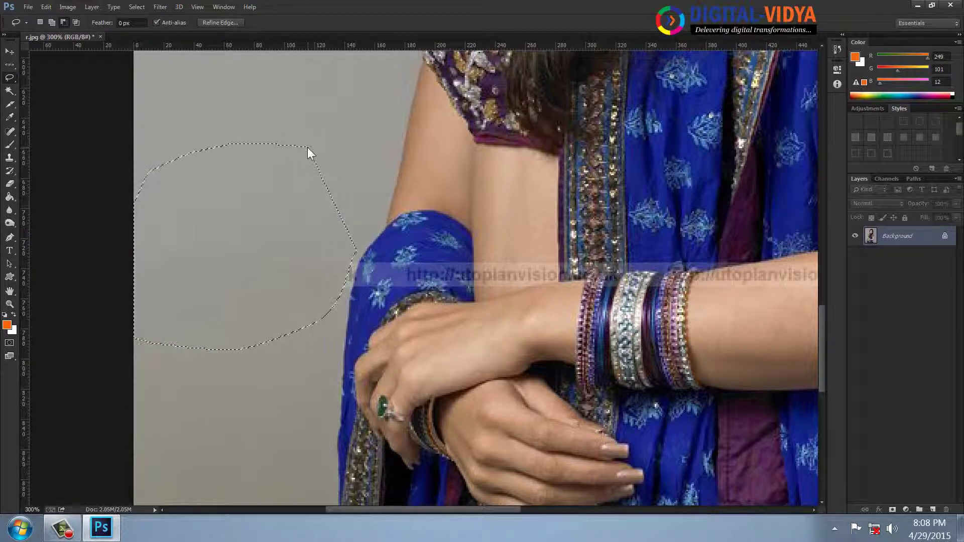
pyautogui.hotkey('ctrl', 'd')
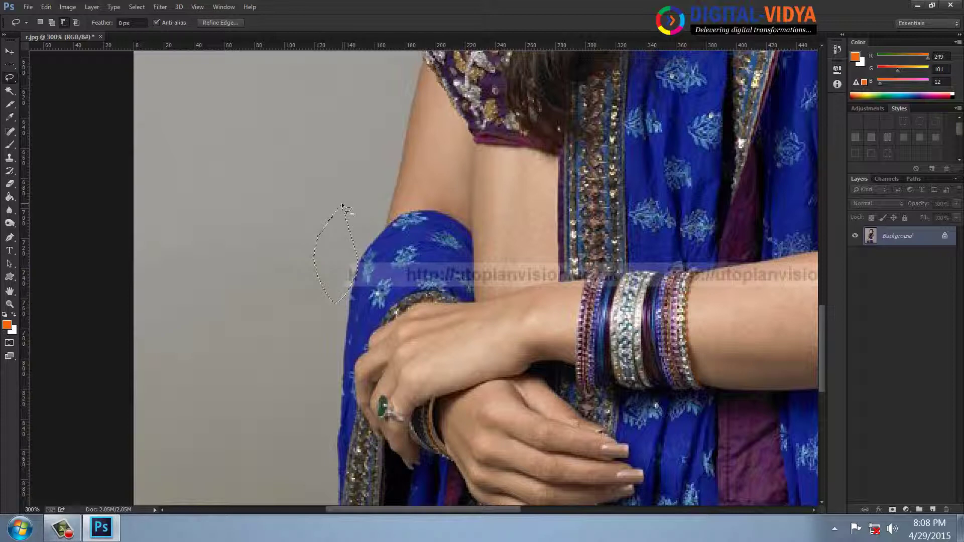
# - Content-Aware fill the watermark's left end beside the shawl and deselect
pyautogui.moveTo(325, 217); pyautogui.dragTo(343, 210)
pyautogui.hotkey('shift', 'F5')
pyautogui.press('Return')
pyautogui.hotkey('ctrl', 'd')
# - Content-Aware fill the watermark right of the elbow, then zoom out
pyautogui.moveTo(566, 245)
pyautogui.mouseDown()
pyautogui.moveTo(390, 243)
pyautogui.moveTo(430, 247)
pyautogui.mouseUp()
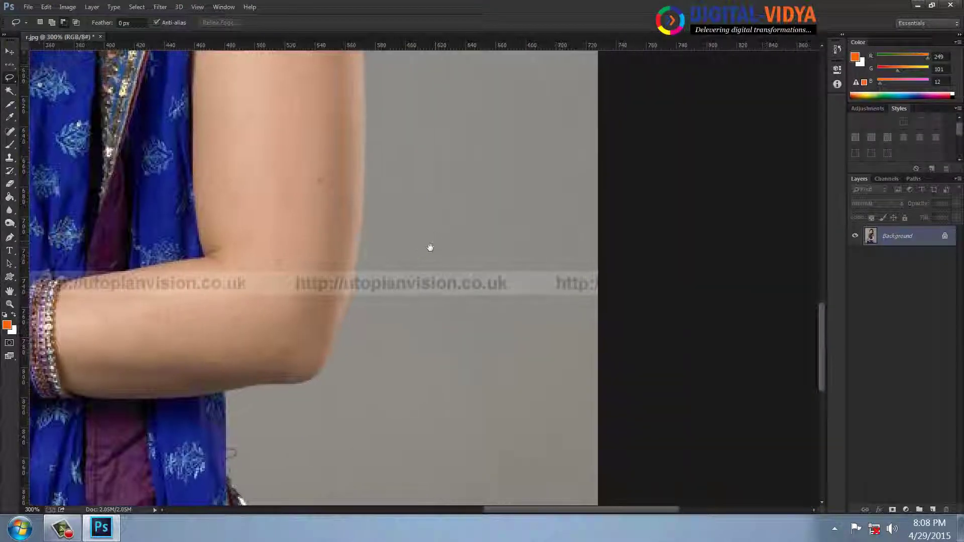
pyautogui.moveTo(354, 275); pyautogui.dragTo(526, 144)
pyautogui.hotkey('shift', 'F5')
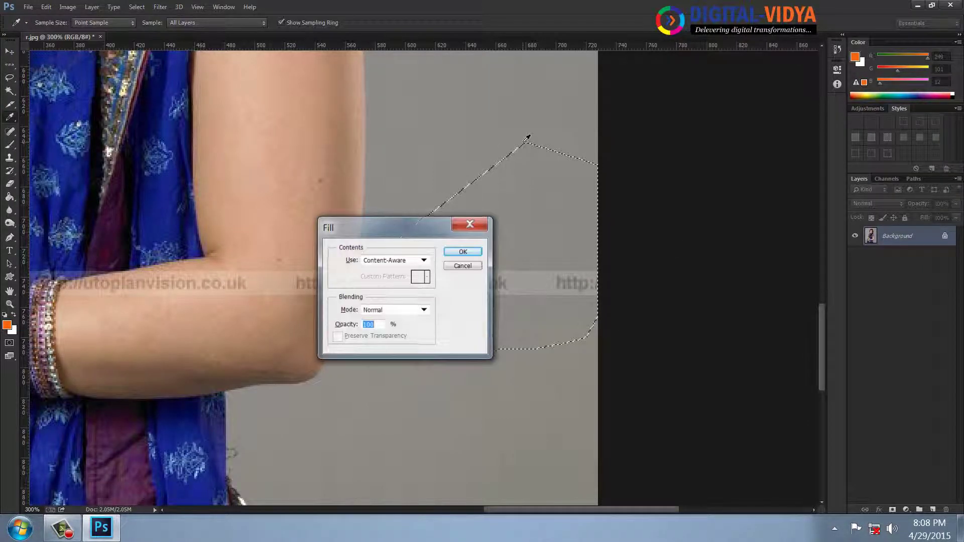
pyautogui.press('Return')
pyautogui.hotkey('ctrl', 'd')
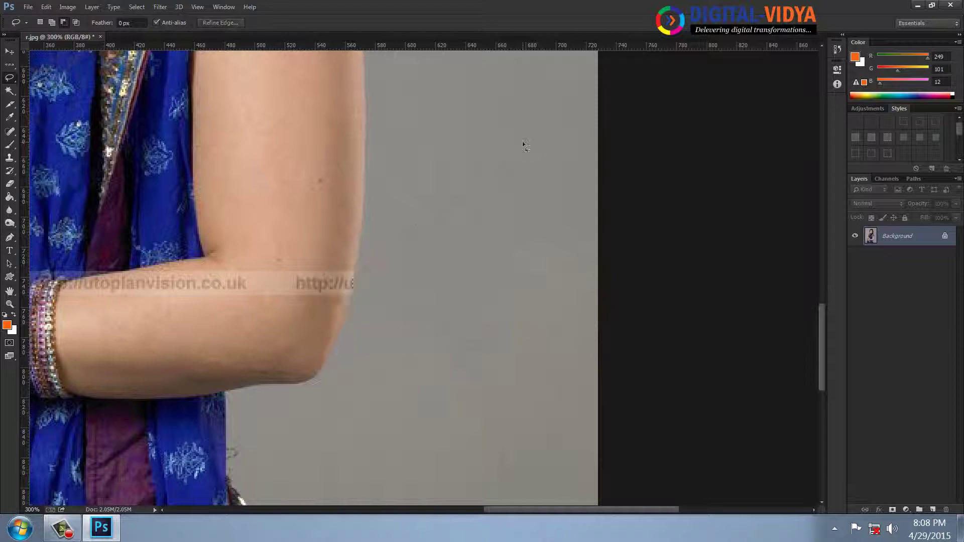
pyautogui.hotkey('ctrl', '-')
pyautogui.hotkey('ctrl', '-')
pyautogui.hotkey('ctrl', '-')
pyautogui.hotkey('ctrl', '-')
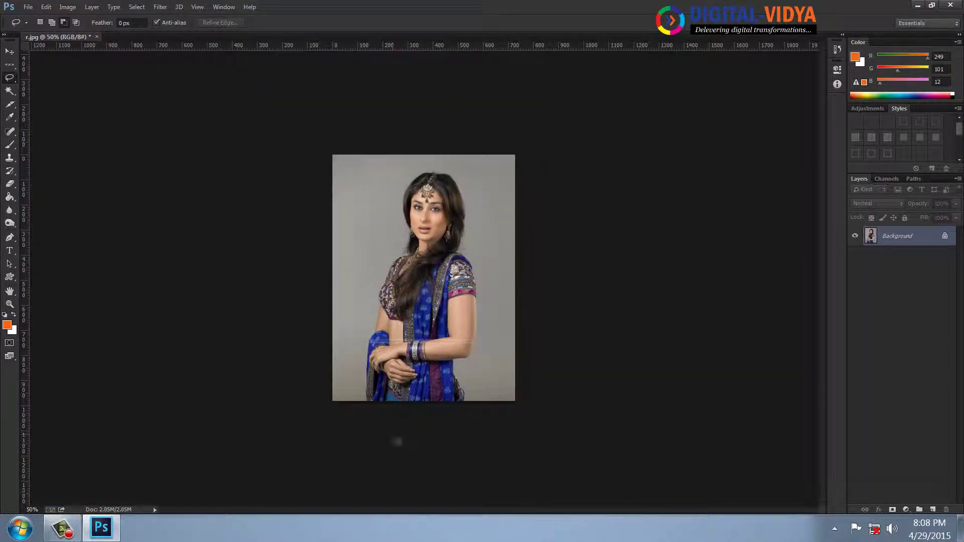
# - Zoom in and draw a rectangular selection over the watermark strip across her forearm
pyautogui.hotkey('ctrl', '+')
pyautogui.hotkey('ctrl', '+')
pyautogui.hotkey('ctrl', '+')
pyautogui.scroll(-3, 397, 440)
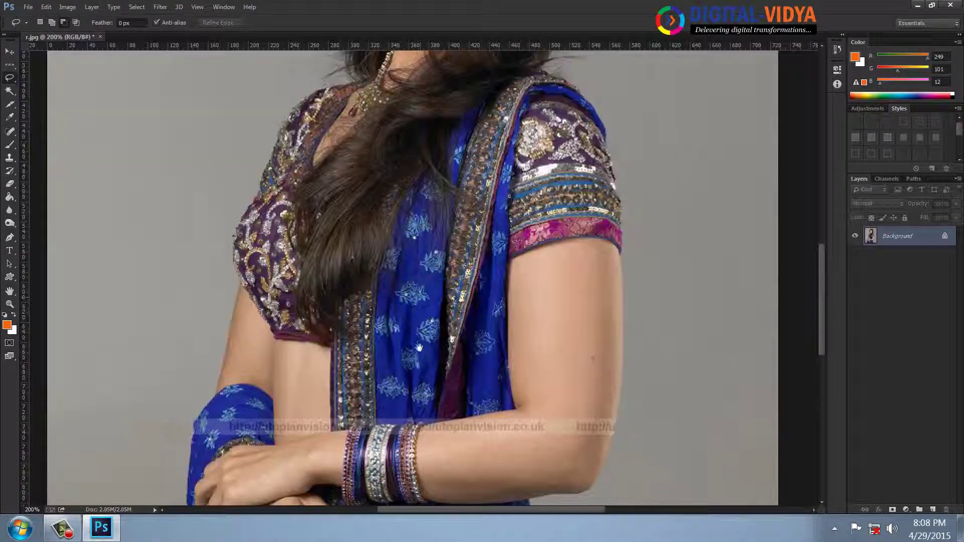
pyautogui.scroll(-2, 396, 440)
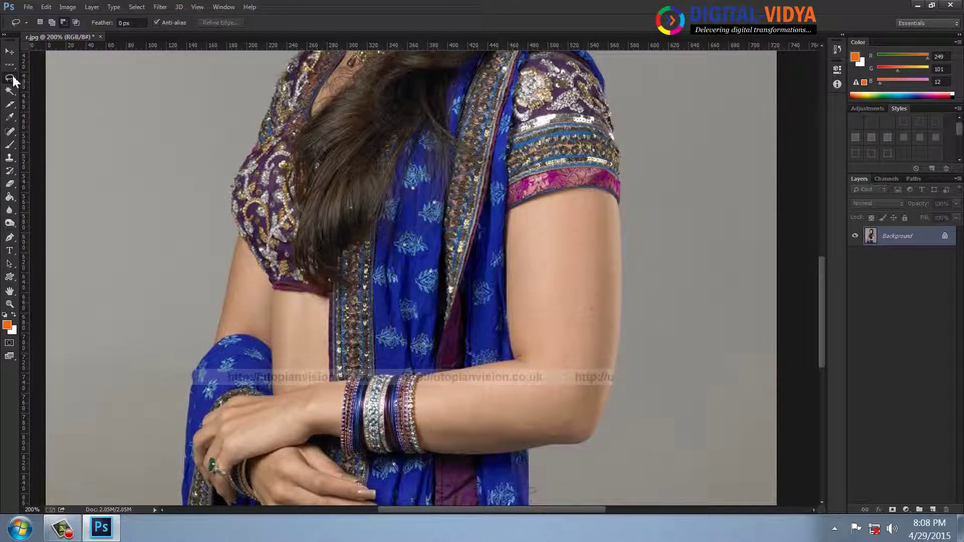
pyautogui.rightClick(10, 78)
pyautogui.click(50, 81)
pyautogui.click(56, 63)
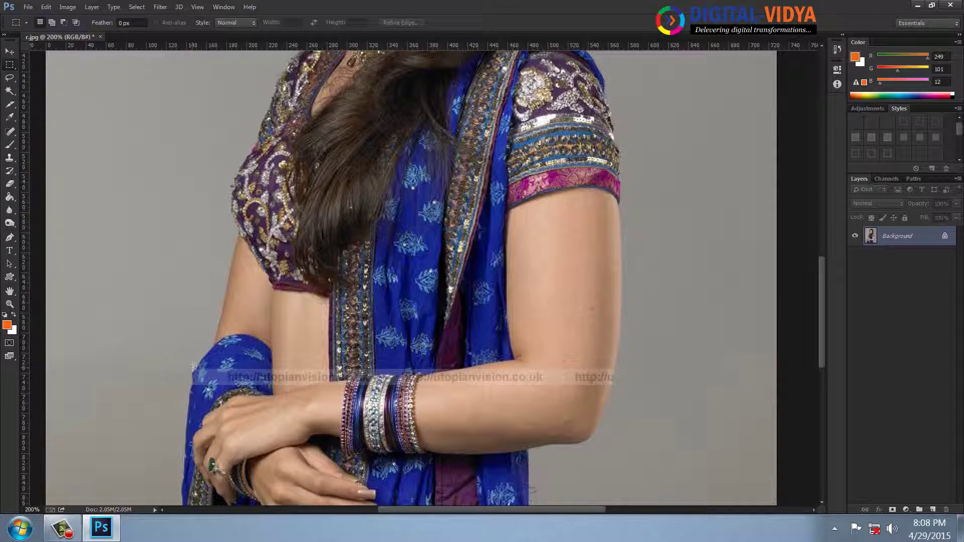
pyautogui.moveTo(201, 364); pyautogui.dragTo(609, 388)
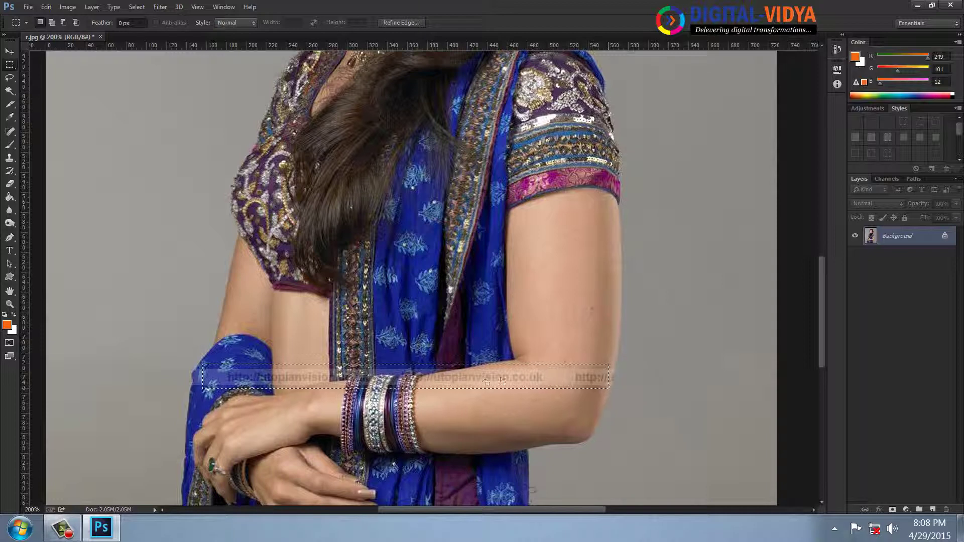
# - Content-Aware fill the forearm strip, then undo it and fit the whole photo in view
pyautogui.hotkey('shift', 'BackSpace')
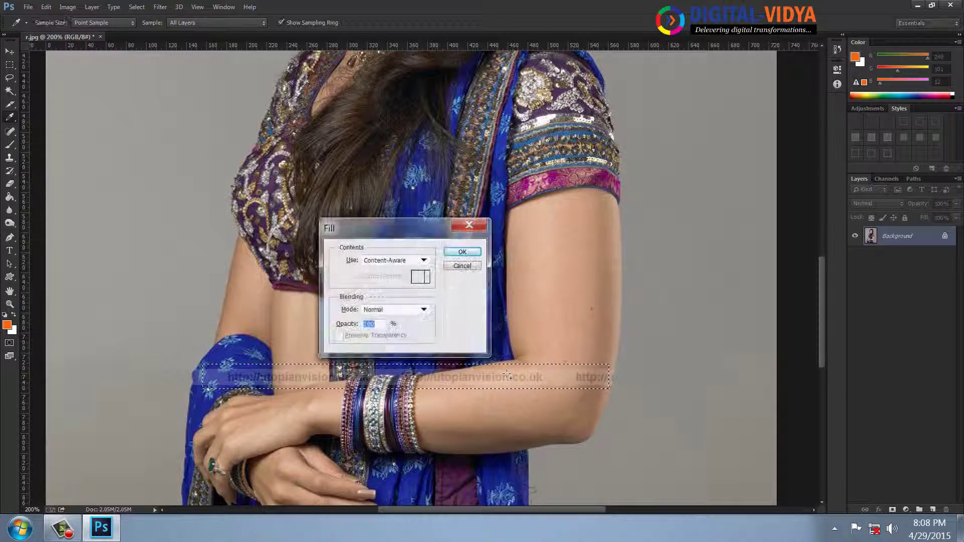
pyautogui.press('Return')
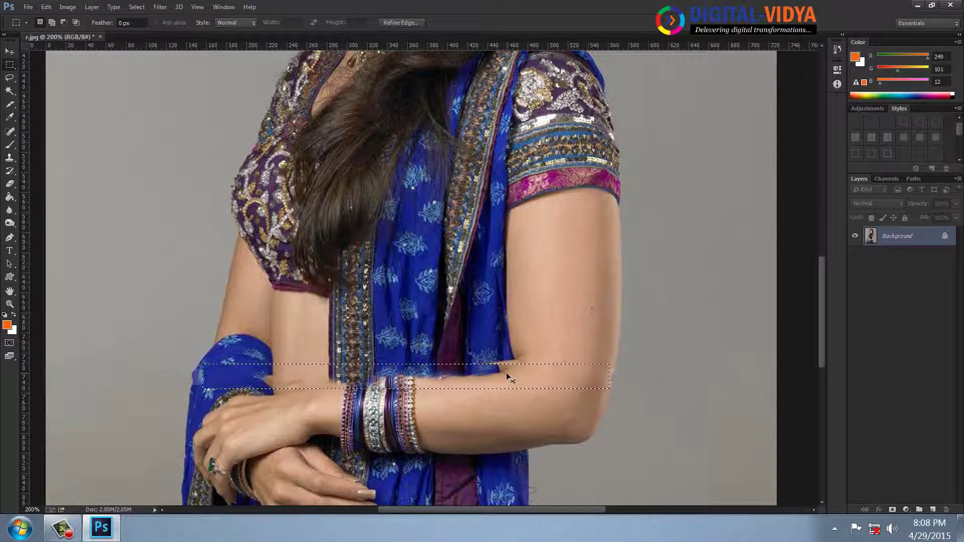
pyautogui.hotkey('ctrl', 'd')
pyautogui.hotkey('ctrl', 'alt', 'z')
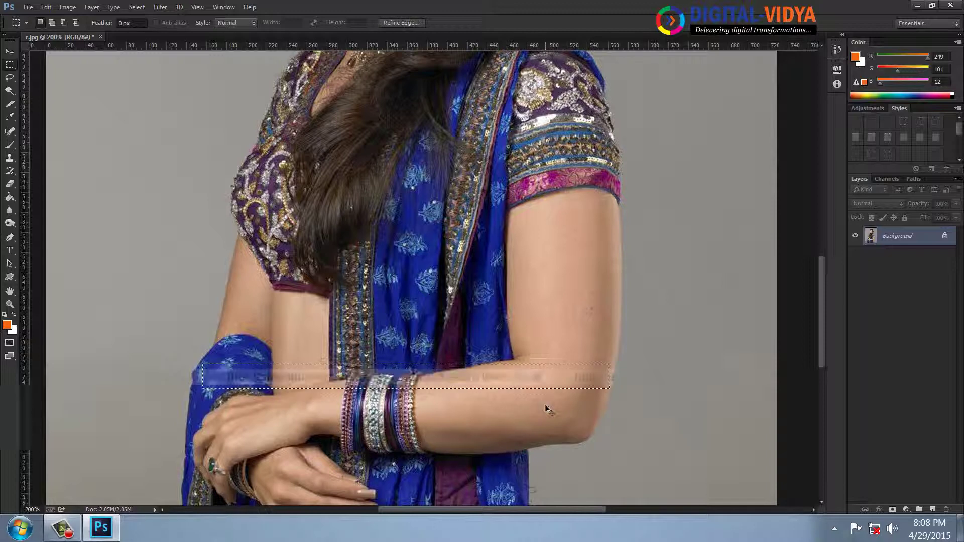
pyautogui.hotkey('ctrl', 'alt', 'z')
pyautogui.hotkey('ctrl', 'd')
pyautogui.hotkey('ctrl', '-')
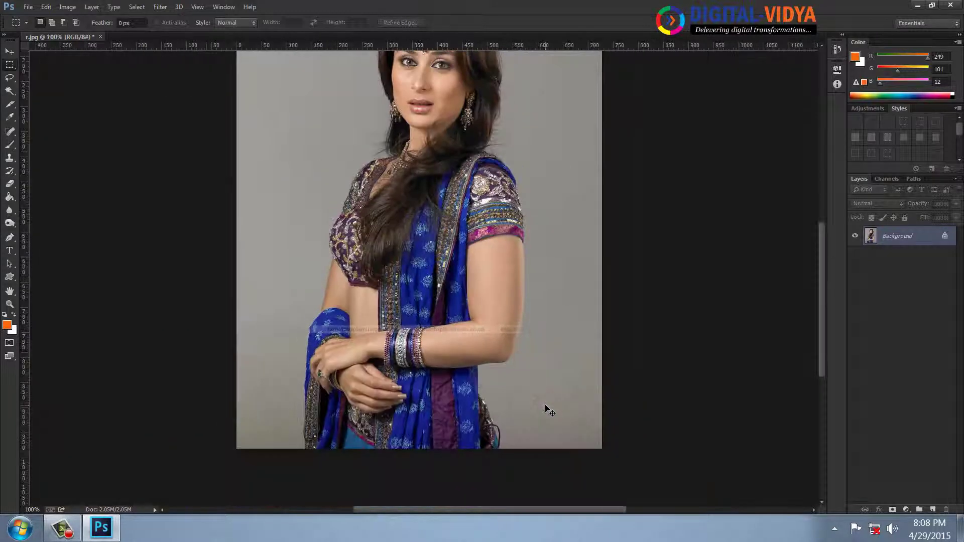
pyautogui.hotkey('ctrl', '0')
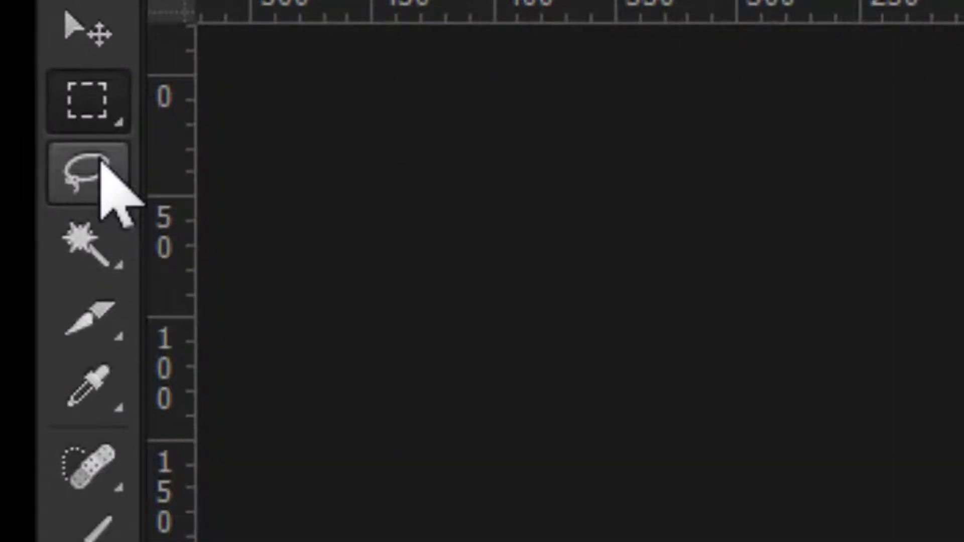
# - Switch to the Magnetic Lasso and begin tracing the woman from the top of her hair
pyautogui.rightClick(100, 166)
pyautogui.click(269, 237)
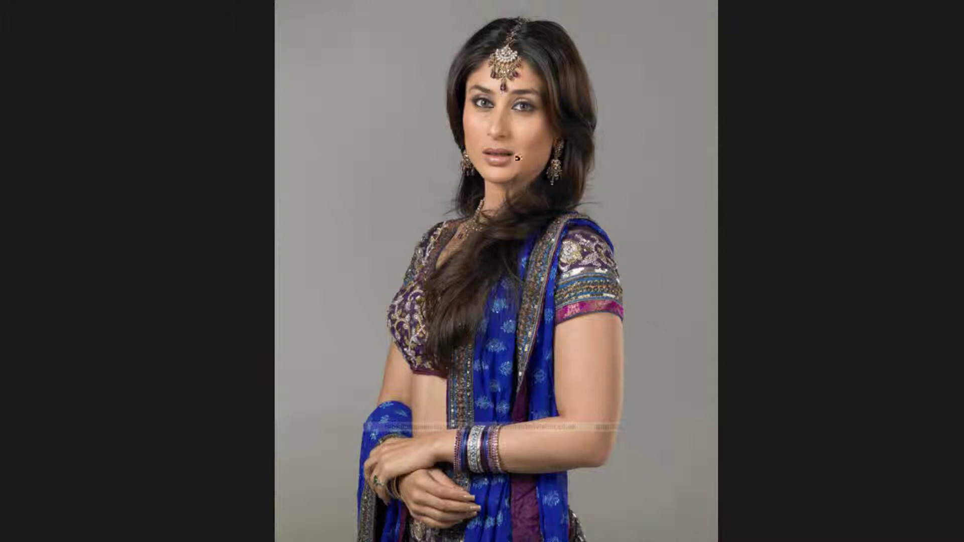
pyautogui.click(532, 20)
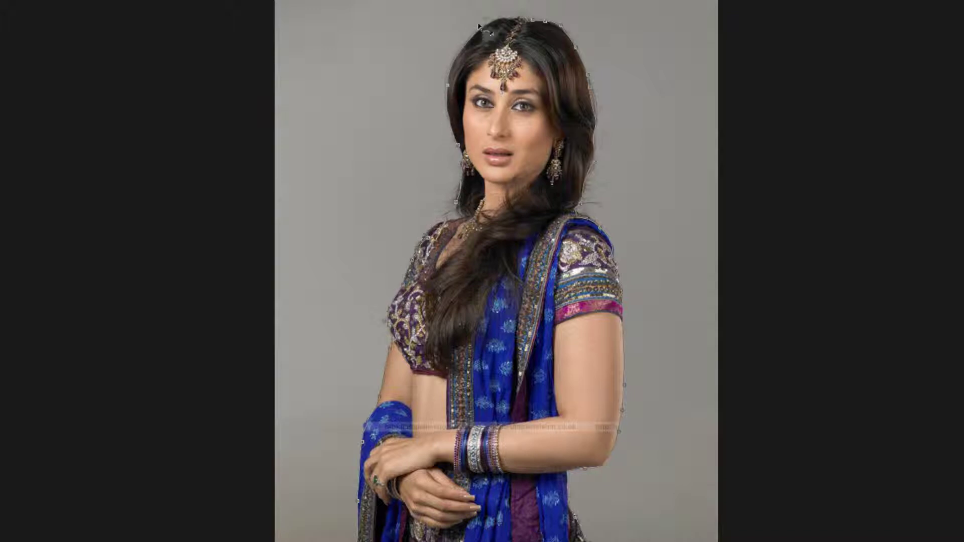
# - Close the magnetic selection, then retrace the blouse edge with the Polygonal Lasso zoomed in
pyautogui.click(548, 23)
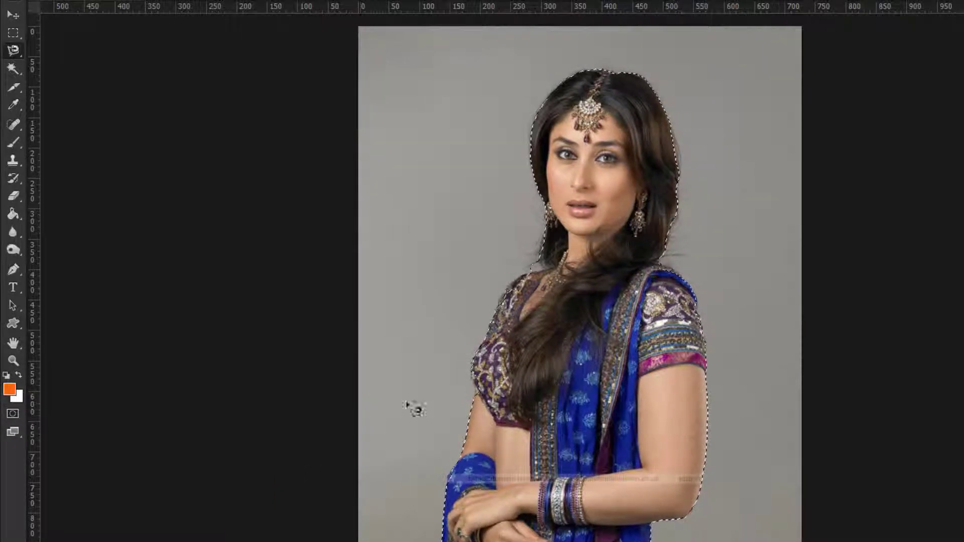
pyautogui.rightClick(13, 50)
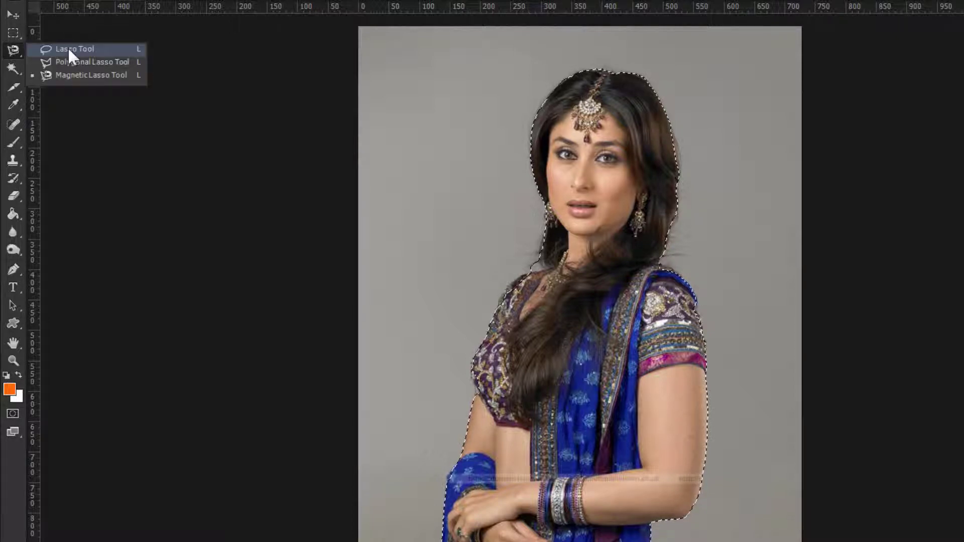
pyautogui.click(80, 62)
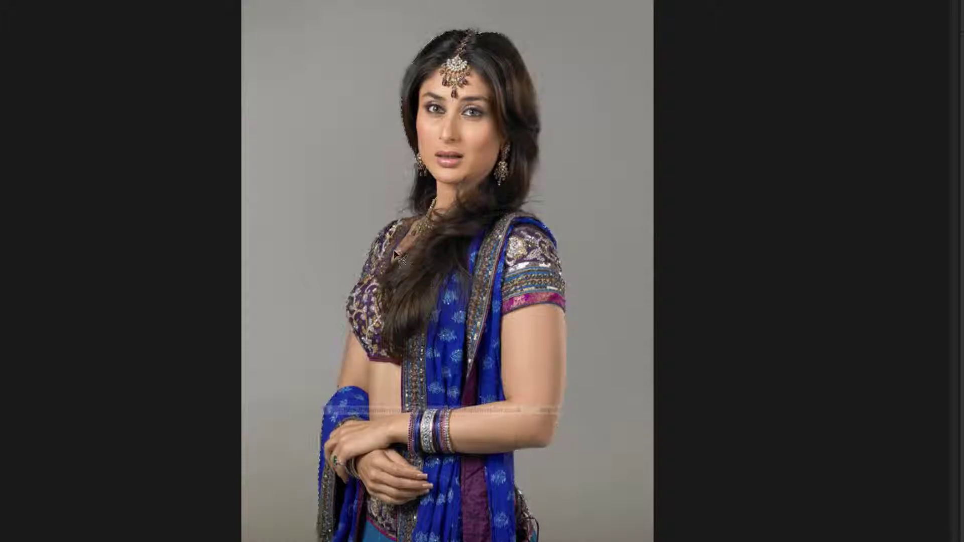
pyautogui.hotkey('ctrl', '+')
pyautogui.hotkey('ctrl', '+')
pyautogui.hotkey('ctrl', '+')
pyautogui.hotkey('ctrl', '+')
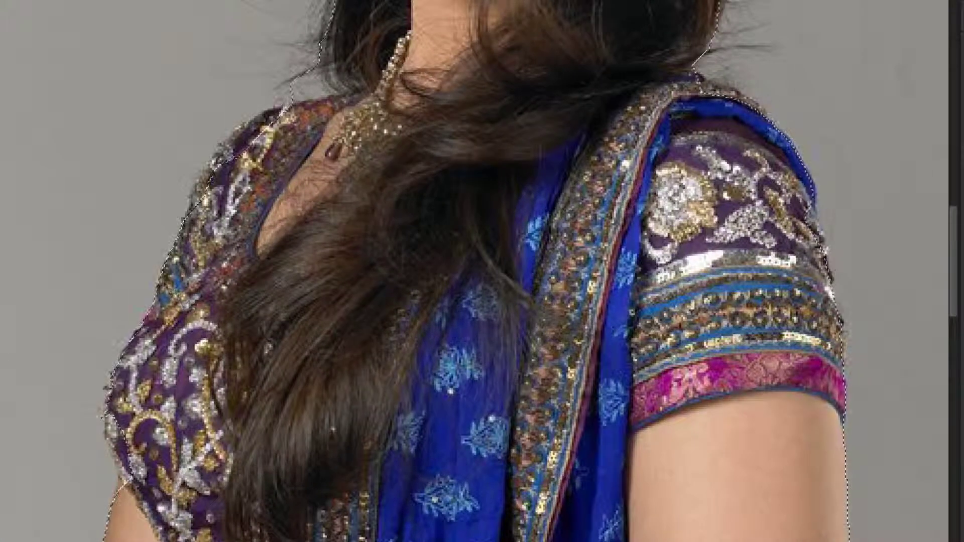
pyautogui.moveTo(196, 191)
pyautogui.mouseDown()
pyautogui.moveTo(215, 138)
pyautogui.moveTo(313, 142)
pyautogui.mouseUp()
# - Correct the selection with Polygonal Lasso points down the right edge of her hair
pyautogui.scroll(3, 546, 324)
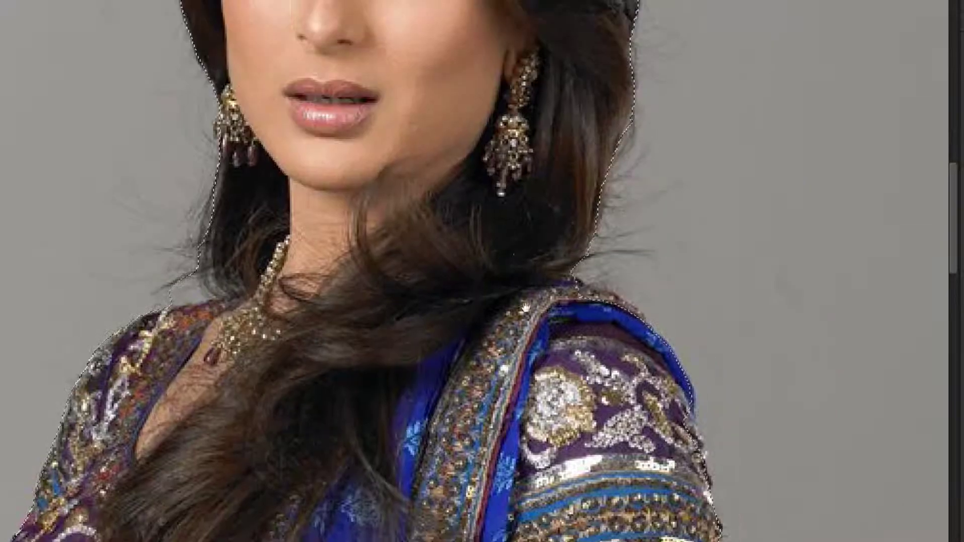
pyautogui.scroll(3, 546, 324)
pyautogui.scroll(2, 546, 324)
pyautogui.scroll(3, 550, 261)
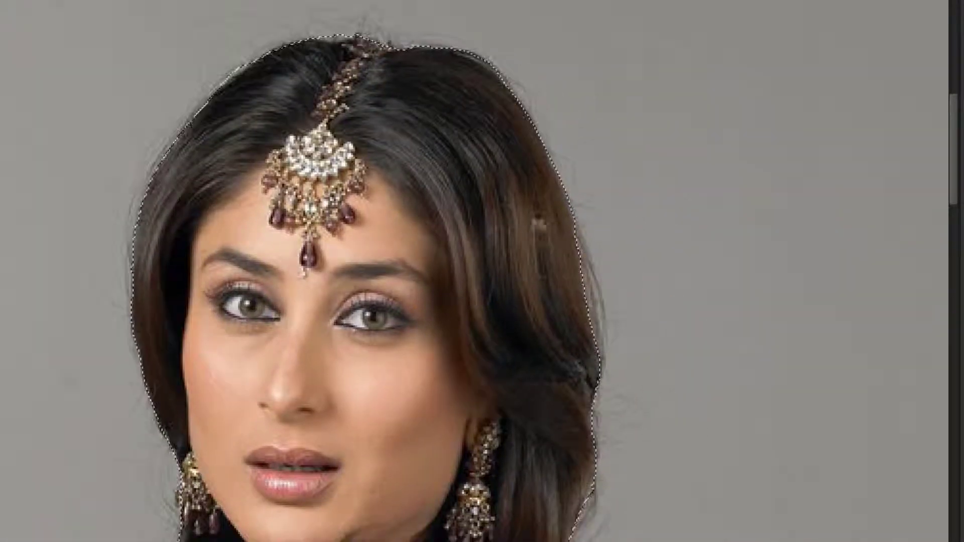
pyautogui.click(552, 194)
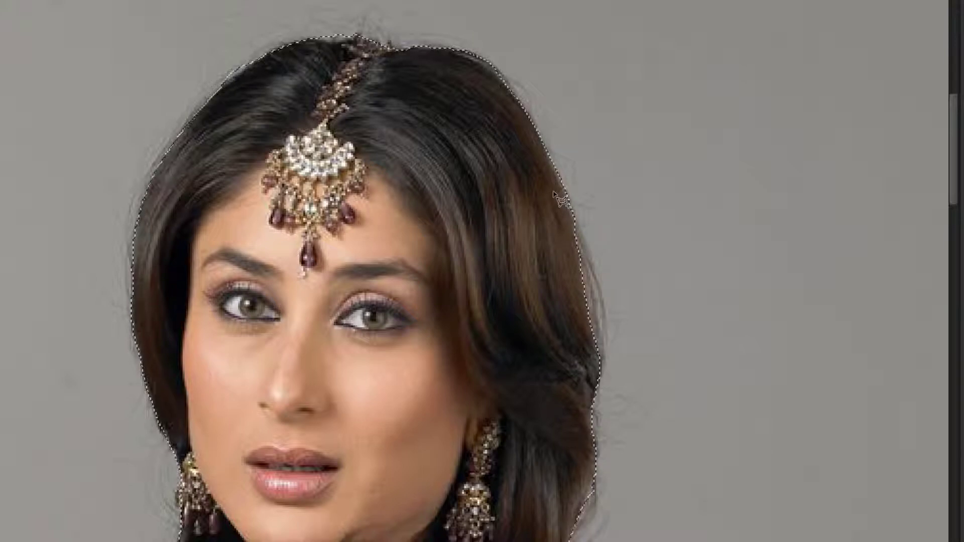
pyautogui.click(579, 222)
pyautogui.click(605, 301)
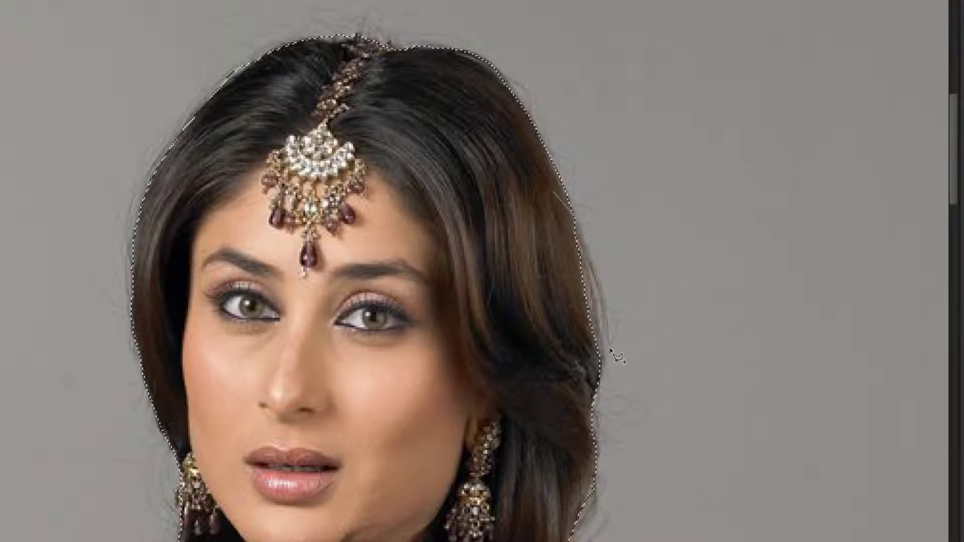
pyautogui.click(597, 394)
pyautogui.click(577, 421)
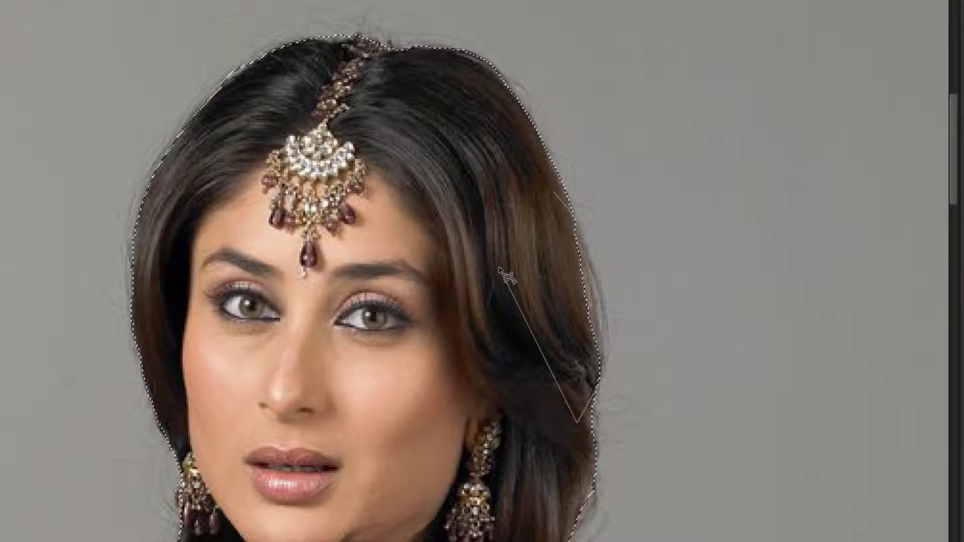
pyautogui.click(499, 266)
pyautogui.doubleClick(500, 194)
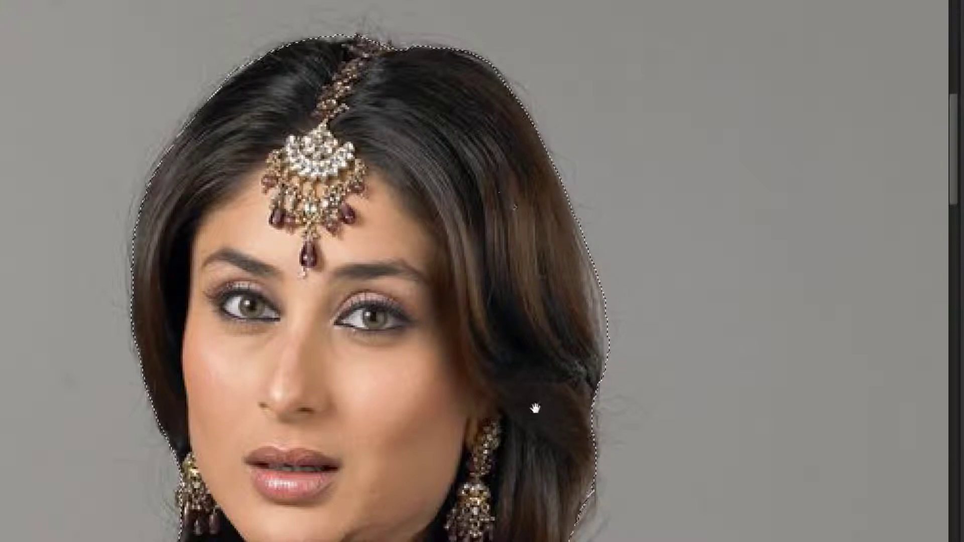
# - Pan to the sleeve, reselect the woman, and fit the whole photo in view
pyautogui.moveTo(534, 405)
pyautogui.mouseDown()
pyautogui.moveTo(446, 219)
pyautogui.moveTo(433, 148)
pyautogui.moveTo(449, 174)
pyautogui.mouseUp()
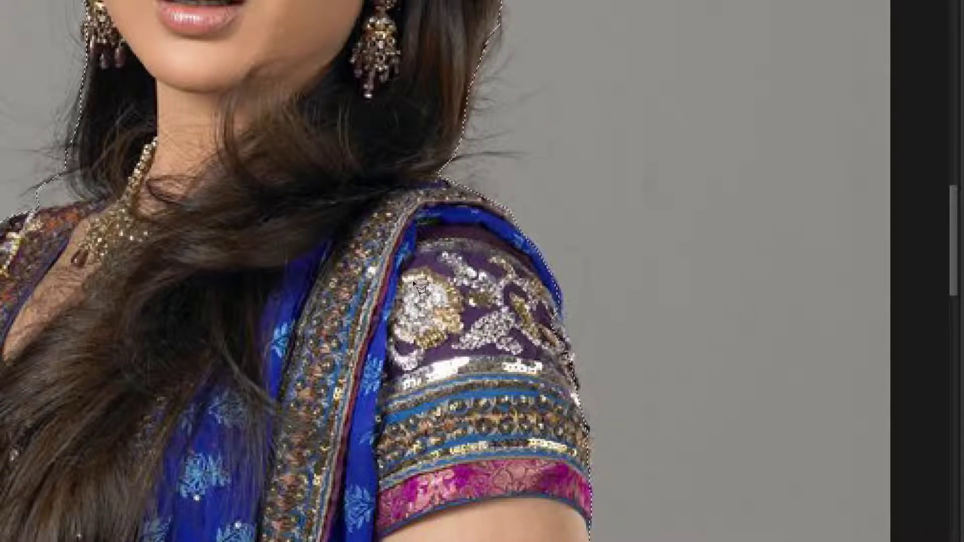
pyautogui.hotkey('ctrl', 'd')
pyautogui.hotkey('ctrl', '0')
pyautogui.hotkey('ctrl', 'shift', 'd')
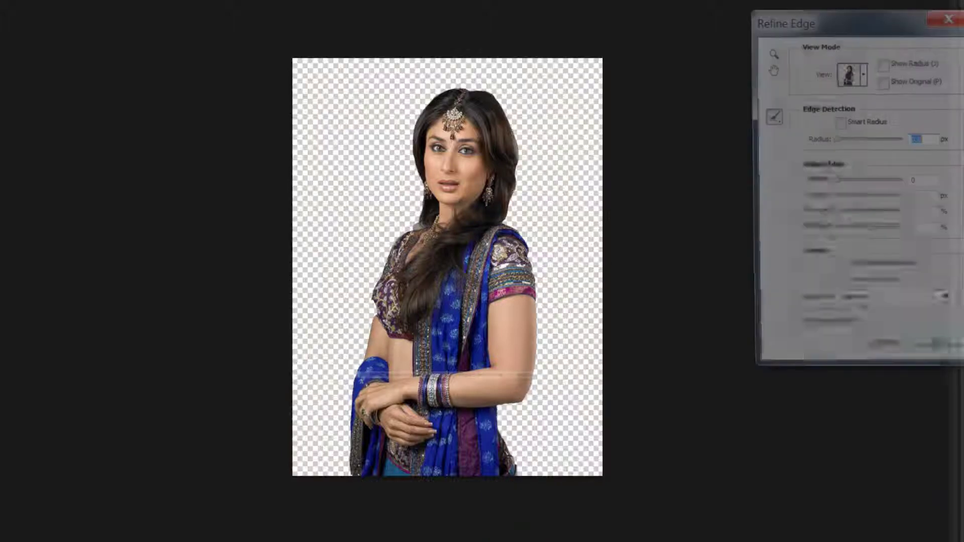
# - In Refine Edge, brush away the grey fringe around her hair and head
pyautogui.hotkey('ctrl', 'alt', 'r')
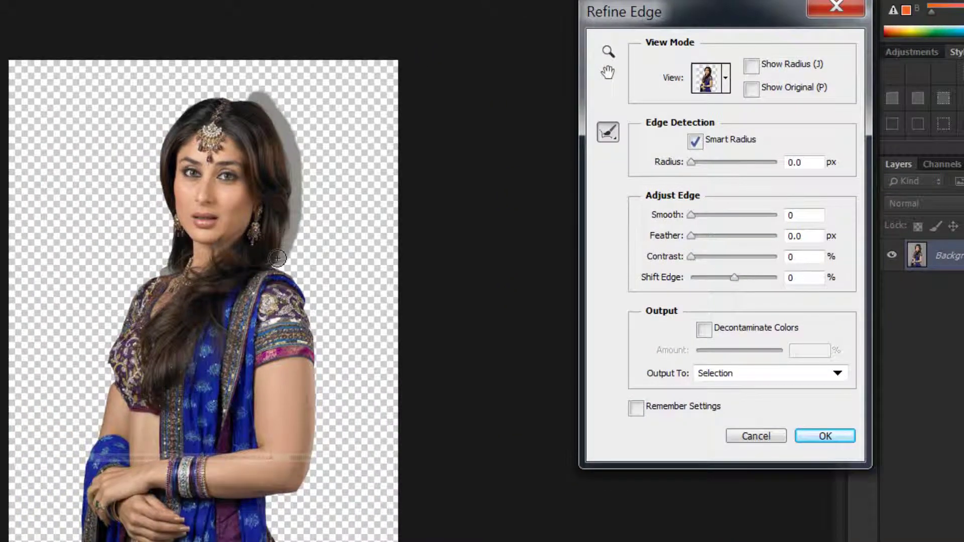
pyautogui.moveTo(286, 238); pyautogui.dragTo(281, 251)
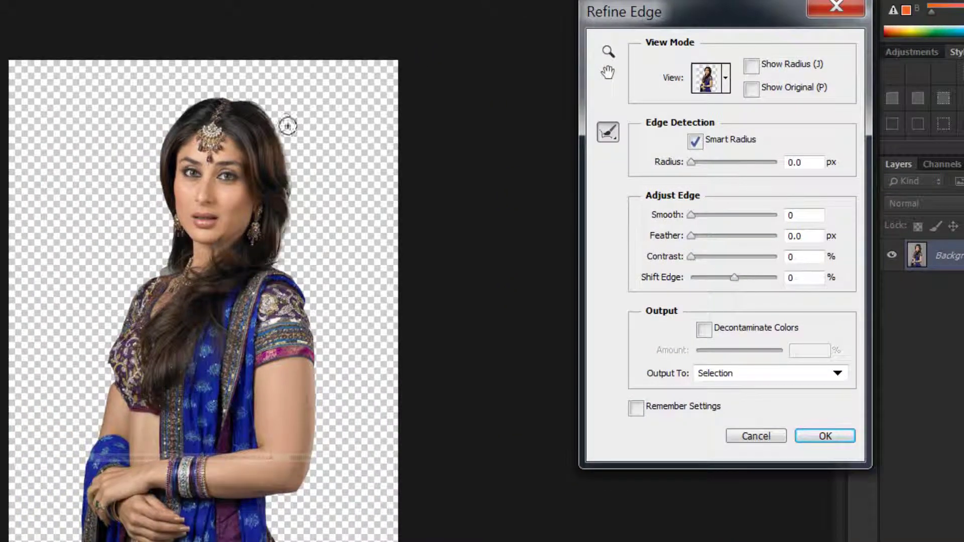
pyautogui.moveTo(286, 124)
pyautogui.mouseDown()
pyautogui.moveTo(247, 99)
pyautogui.moveTo(193, 106)
pyautogui.moveTo(159, 150)
pyautogui.moveTo(167, 230)
pyautogui.moveTo(156, 274)
pyautogui.mouseUp()
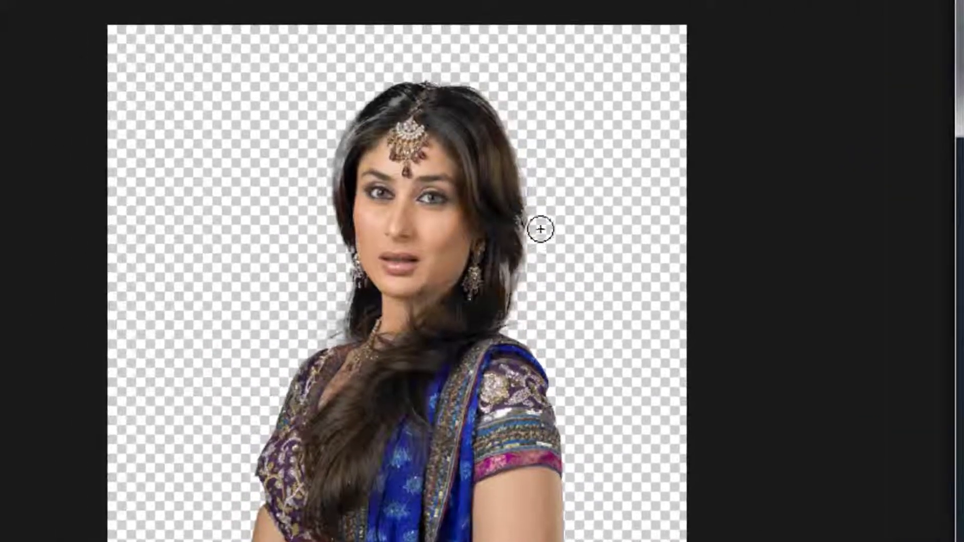
pyautogui.moveTo(539, 227); pyautogui.dragTo(530, 192)
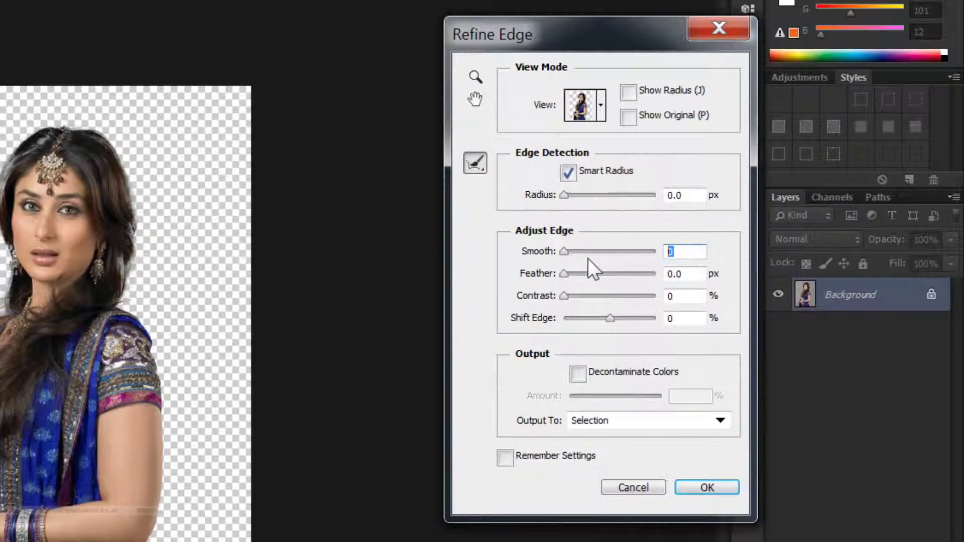
# - Set Smooth to 2 and output the refined cutout to a New Document
pyautogui.write('2')
pyautogui.press('Tab')
pyautogui.press('Tab')
pyautogui.press('Tab')
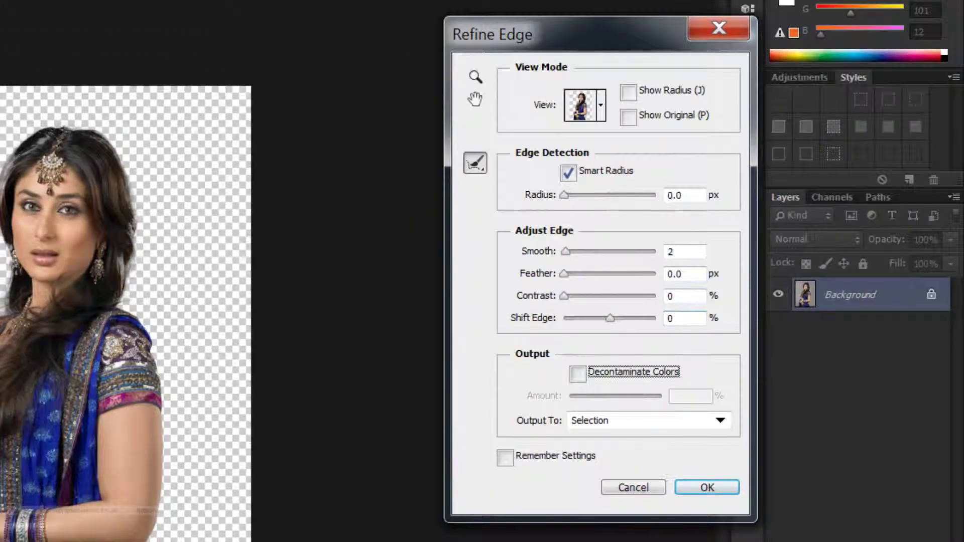
pyautogui.click(673, 423)
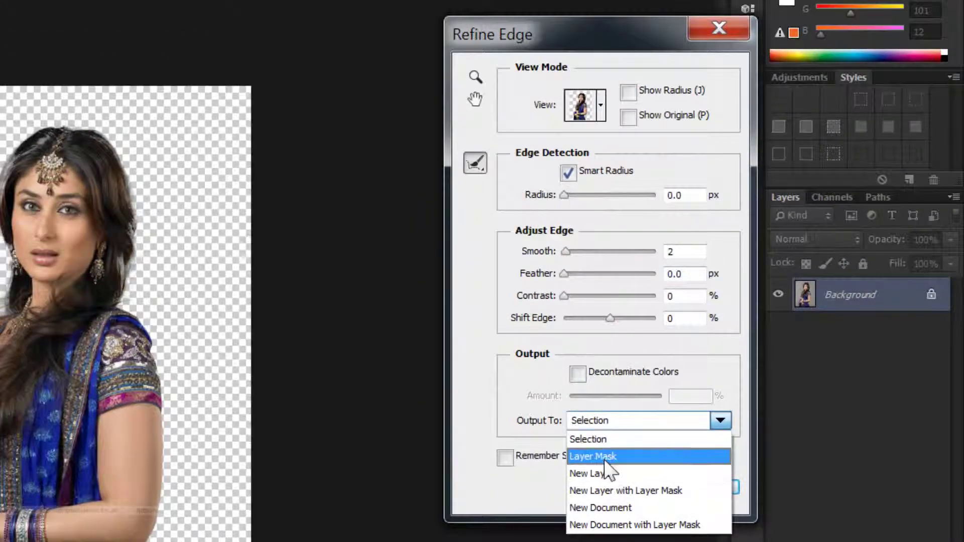
pyautogui.click(613, 503)
pyautogui.click(710, 491)
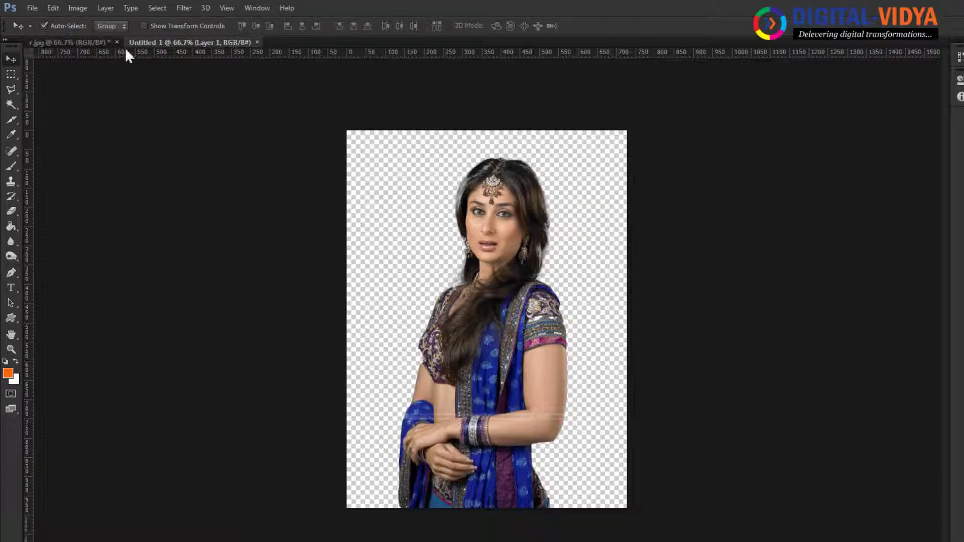
# - Nudge the cutout, move Layer 2 below Layer 1, and sample blue (36, 48, 132)
pyautogui.click(100, 44)
pyautogui.click(173, 41)
pyautogui.moveTo(497, 286); pyautogui.dragTo(494, 288)
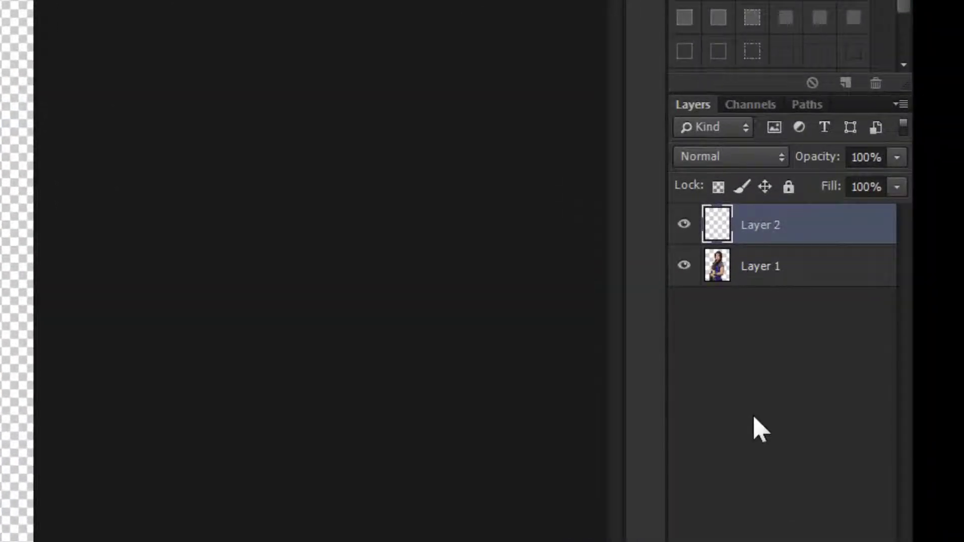
pyautogui.hotkey('ctrl', '[')
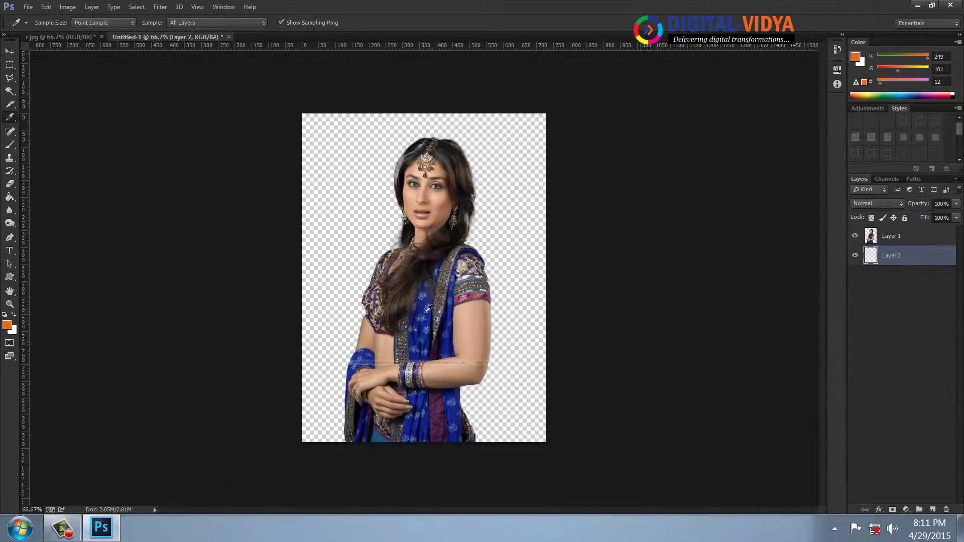
pyautogui.click(423, 309)
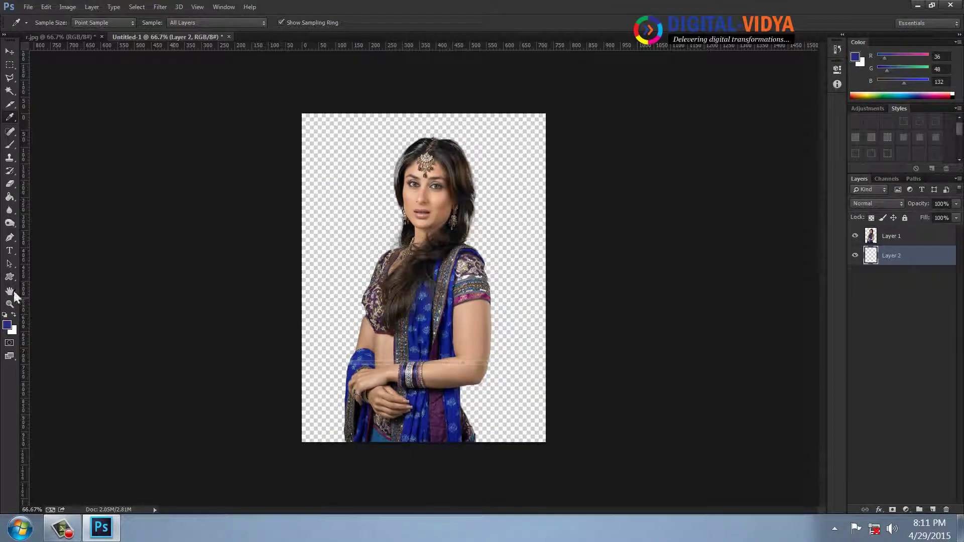
# - Swap colours and eyedropper a dark navy (0, 11, 77) as the Layer 2 fill colour
pyautogui.click(15, 330)
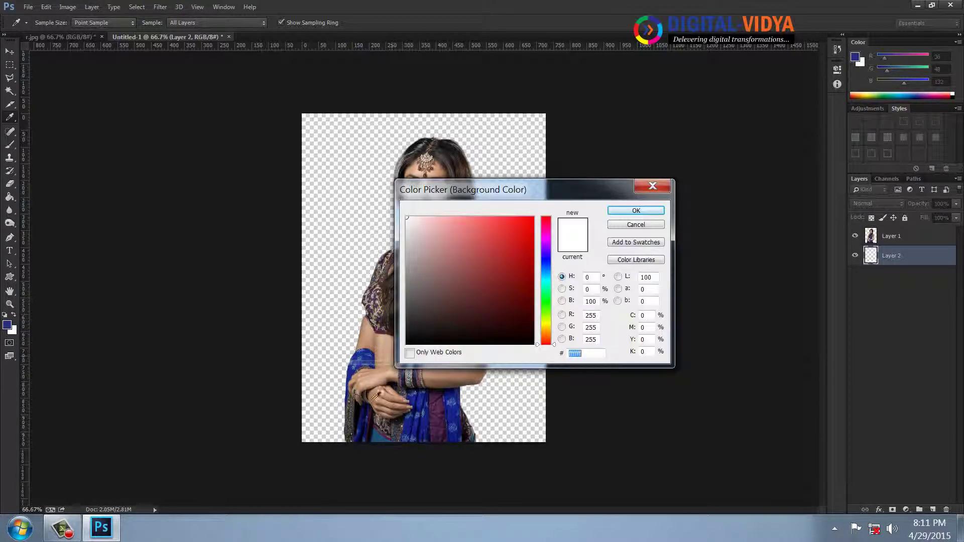
pyautogui.click(623, 226)
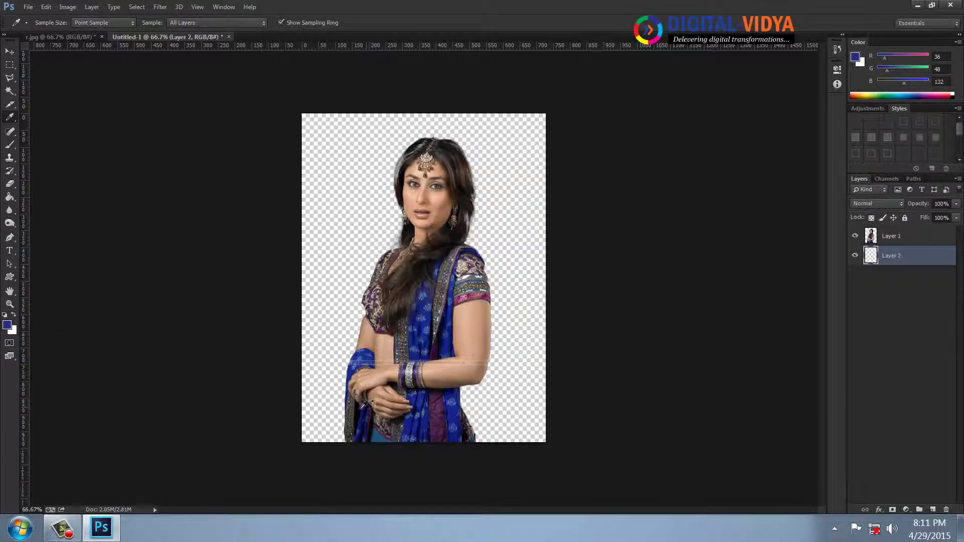
pyautogui.press('x')
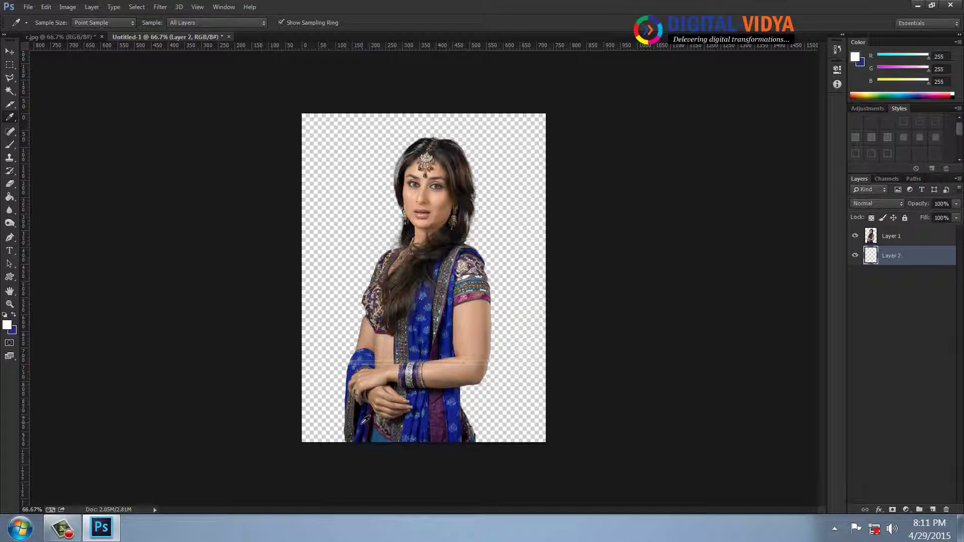
pyautogui.click(364, 420)
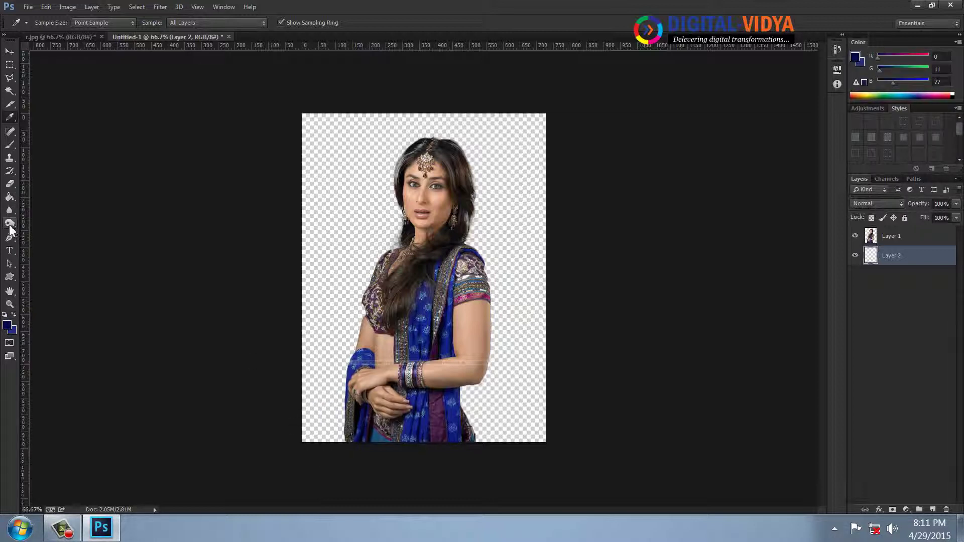
pyautogui.click(10, 158)
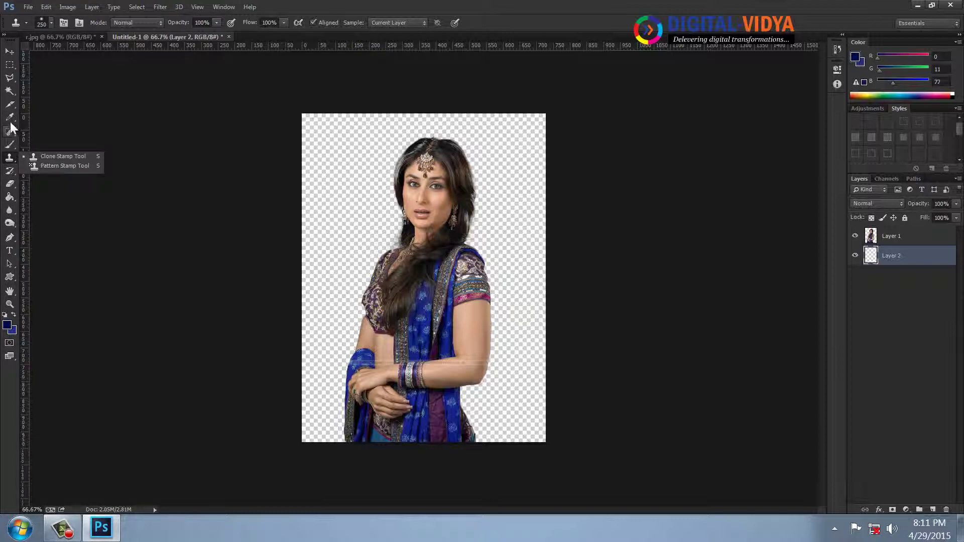
pyautogui.click(325, 7)
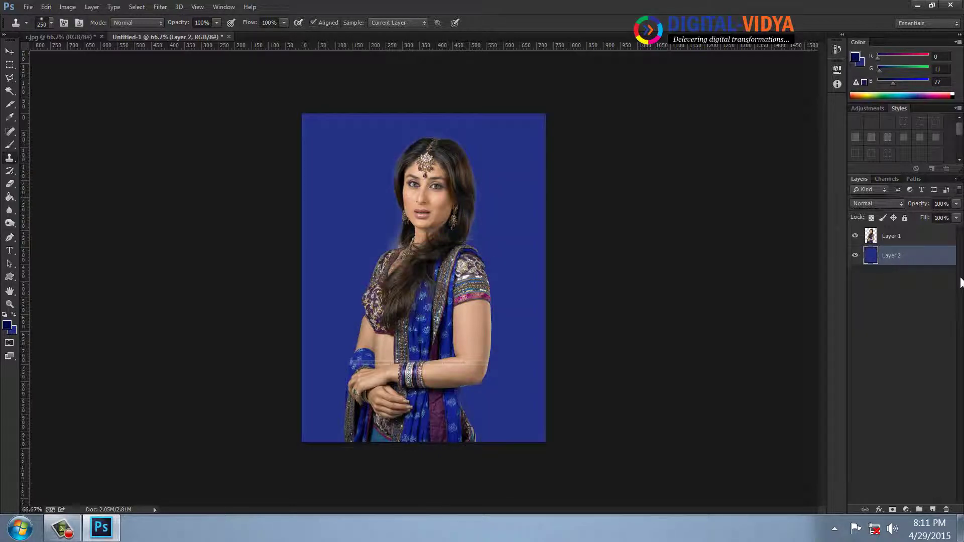
pyautogui.rightClick(9, 65)
# - Create Layer 3 and draw an elliptical selection around the woman
pyautogui.click(38, 74)
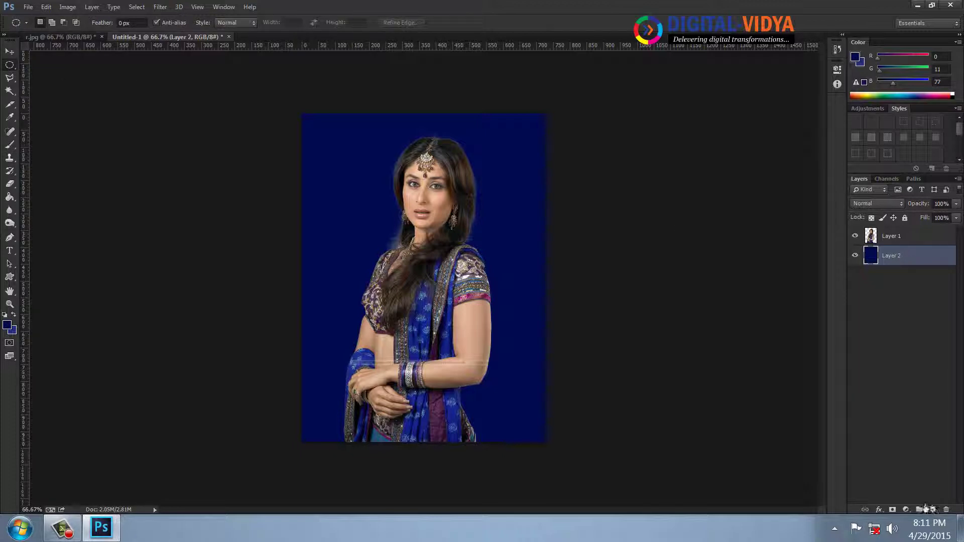
pyautogui.click(931, 510)
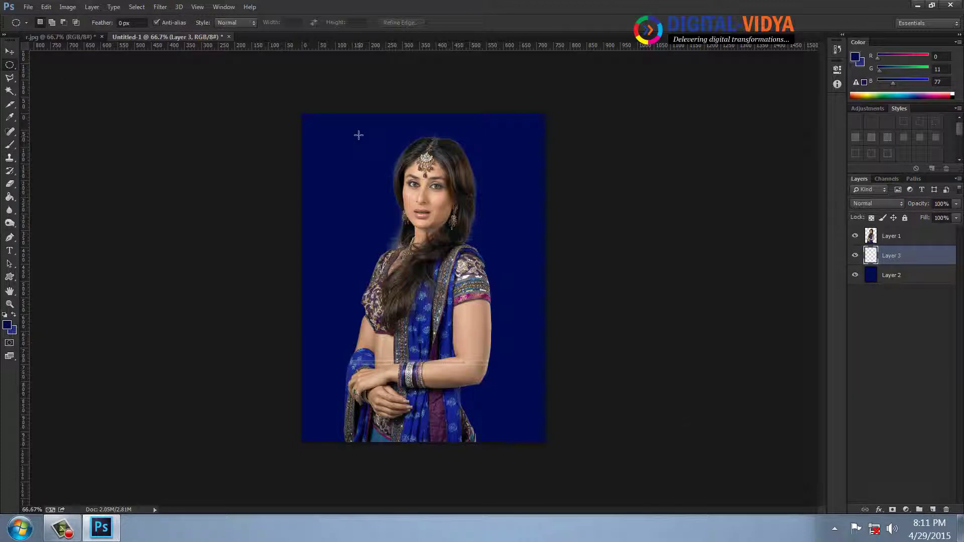
pyautogui.moveTo(359, 135)
pyautogui.mouseDown()
pyautogui.moveTo(510, 389)
pyautogui.moveTo(527, 394)
pyautogui.mouseUp()
pyautogui.moveTo(512, 333); pyautogui.dragTo(507, 328)
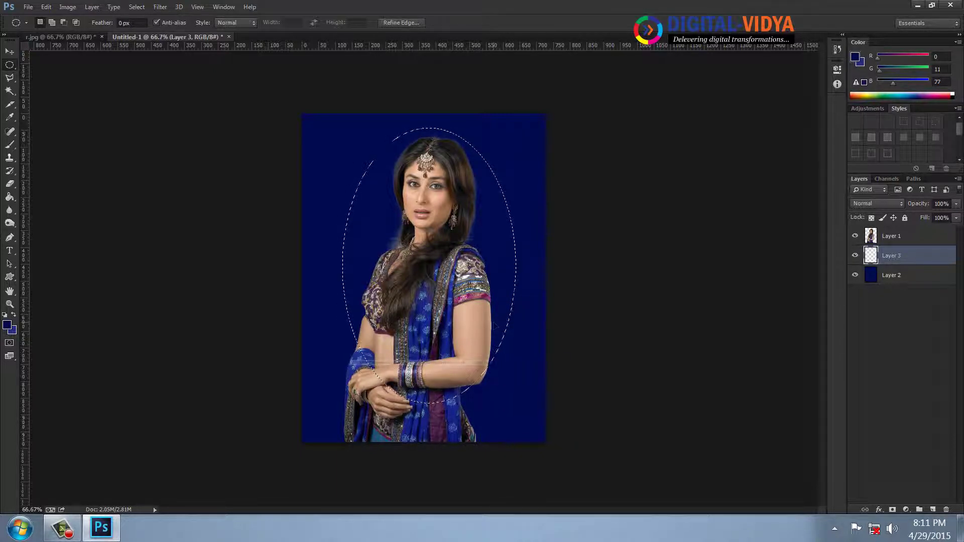
pyautogui.rightClick(449, 226)
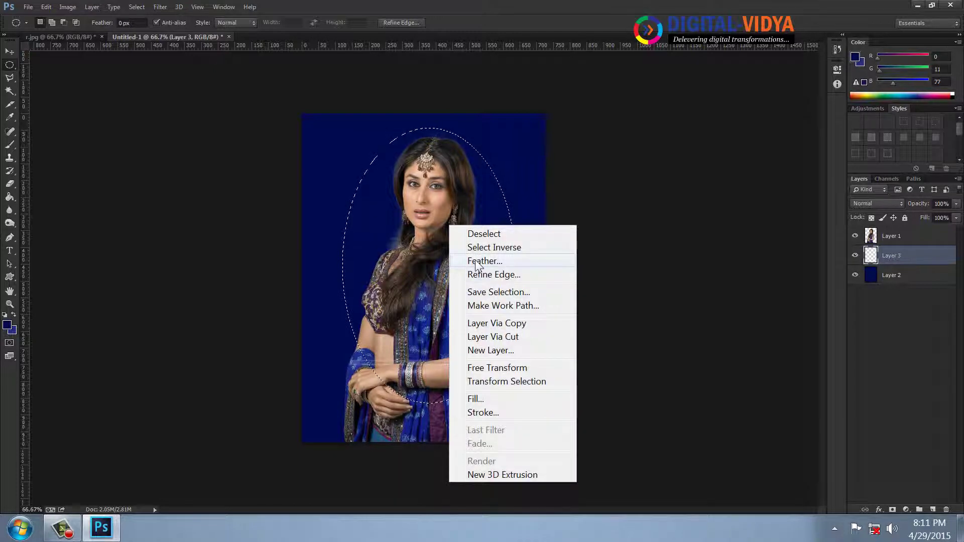
pyautogui.click(499, 123)
# - Fill the oval with white, deselect, and zoom to 100%
pyautogui.press('d')
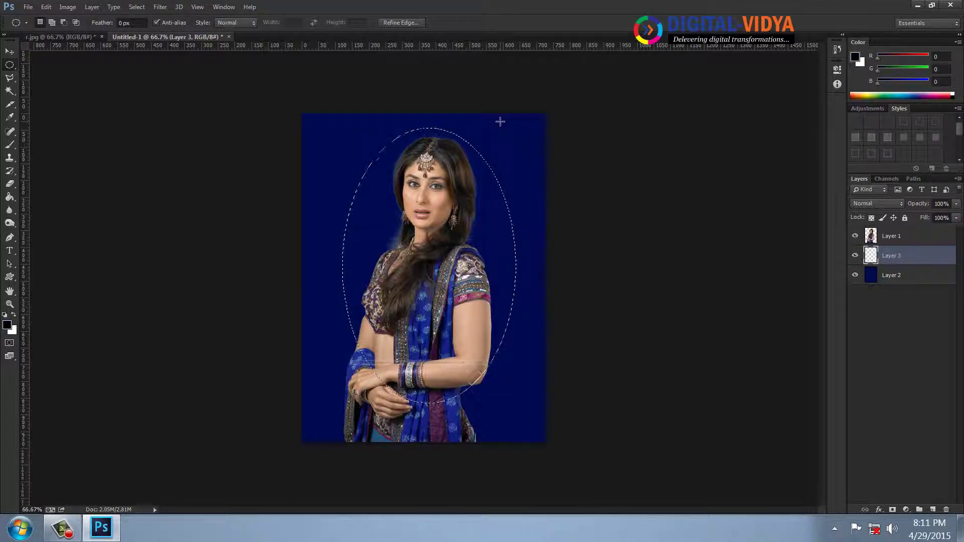
pyautogui.hotkey('ctrl', 'BackSpace')
pyautogui.hotkey('ctrl', 'd')
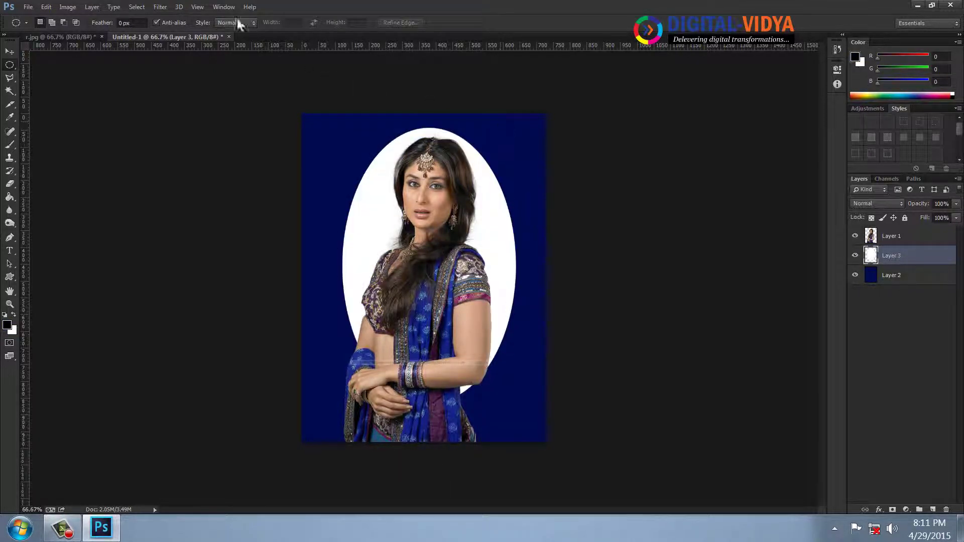
pyautogui.hotkey('ctrl', '+')
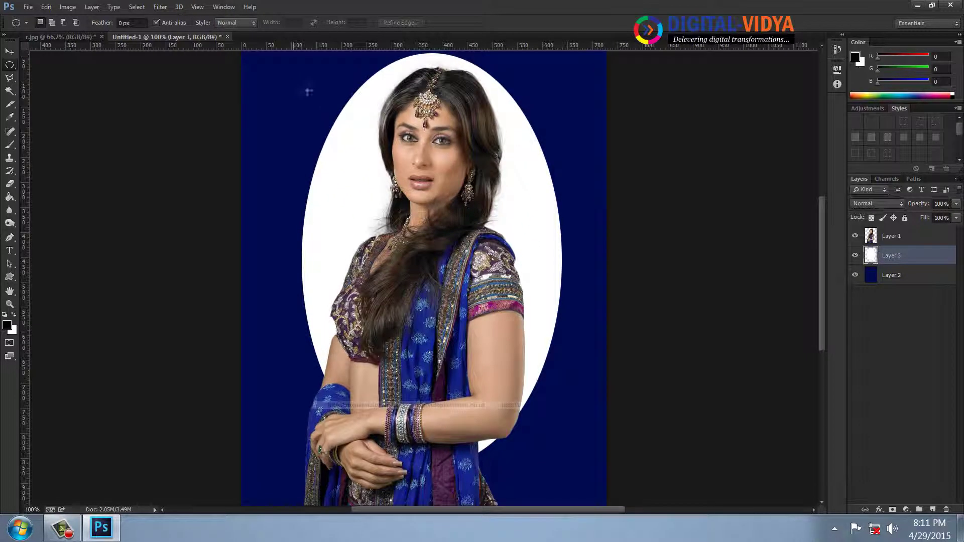
pyautogui.click(160, 6)
pyautogui.moveTo(226, 173)
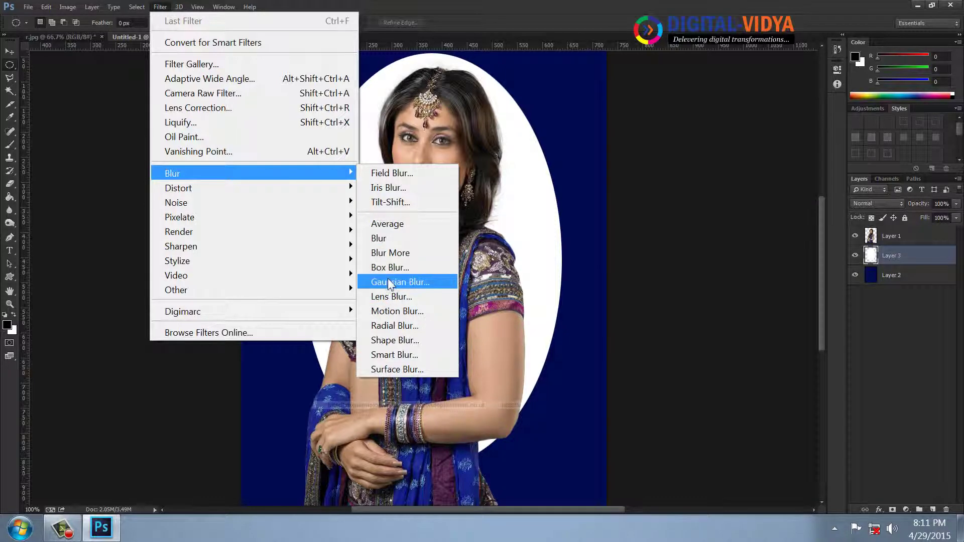
# - Apply a Gaussian Blur of radius 183.2 px to the white oval
pyautogui.click(390, 282)
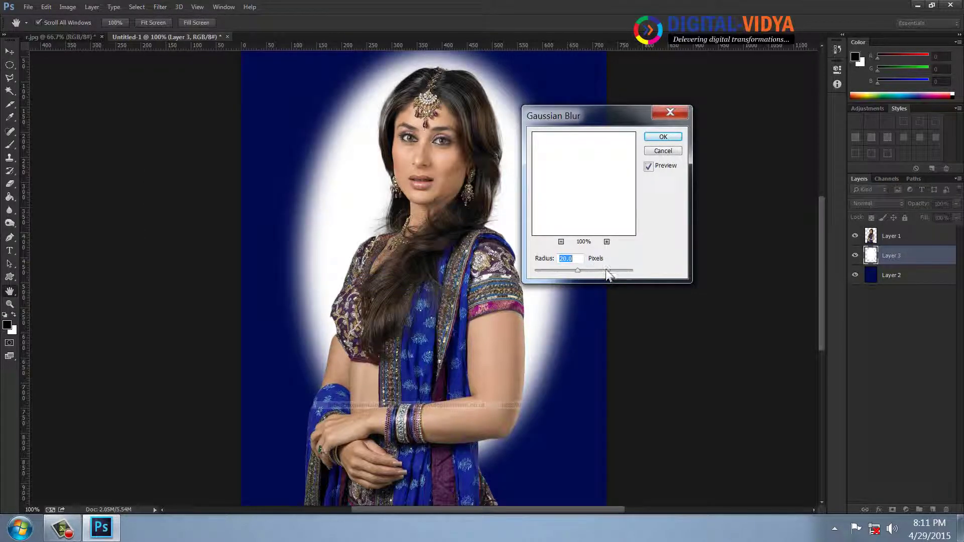
pyautogui.moveTo(606, 270); pyautogui.dragTo(612, 270)
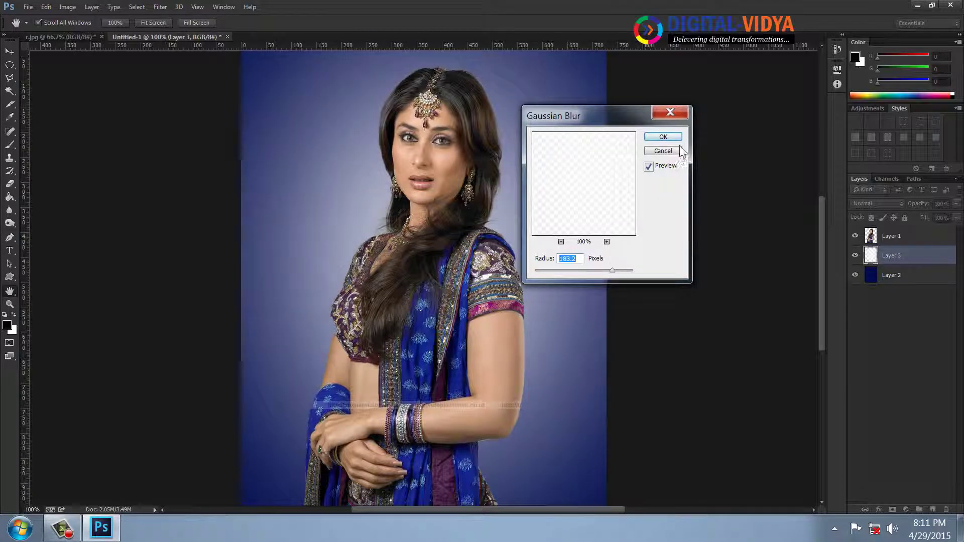
pyautogui.click(662, 136)
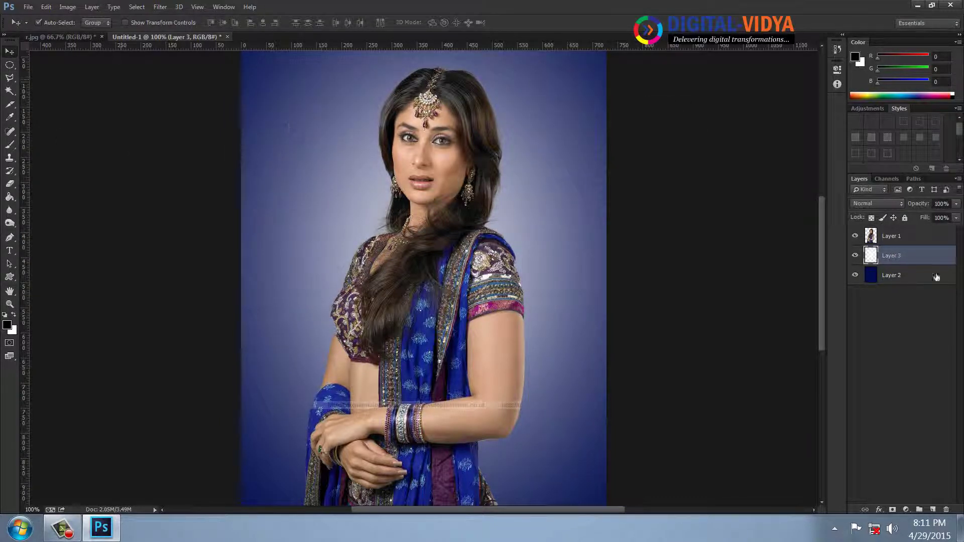
# - Duplicate the blurred Layer 3 twice to strengthen the glow, then select Layer 1
pyautogui.moveTo(911, 256); pyautogui.dragTo(933, 509)
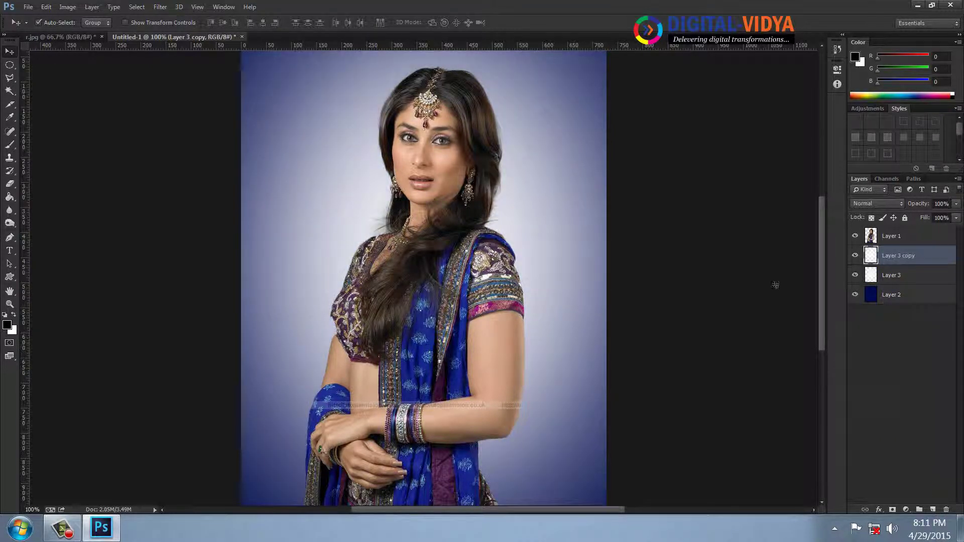
pyautogui.moveTo(899, 256); pyautogui.dragTo(932, 509)
pyautogui.hotkey('ctrl', '-')
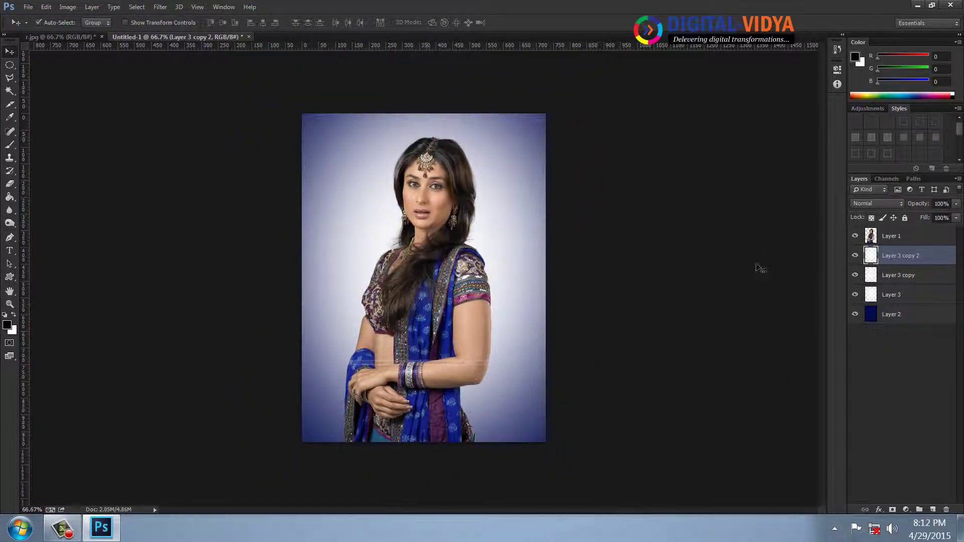
pyautogui.click(915, 235)
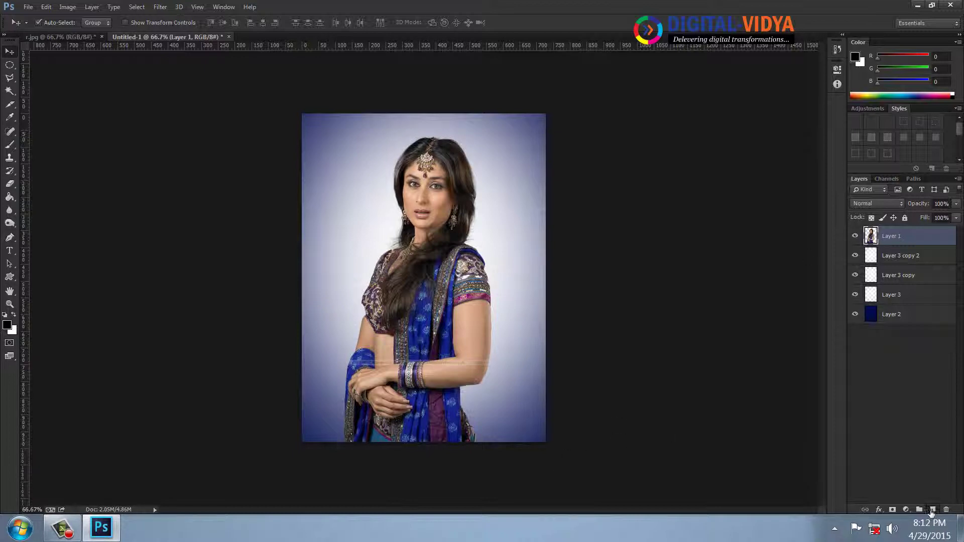
# - Add a new Layer 4 and fill it with off-white #fbfbfb
pyautogui.click(931, 510)
pyautogui.click(7, 325)
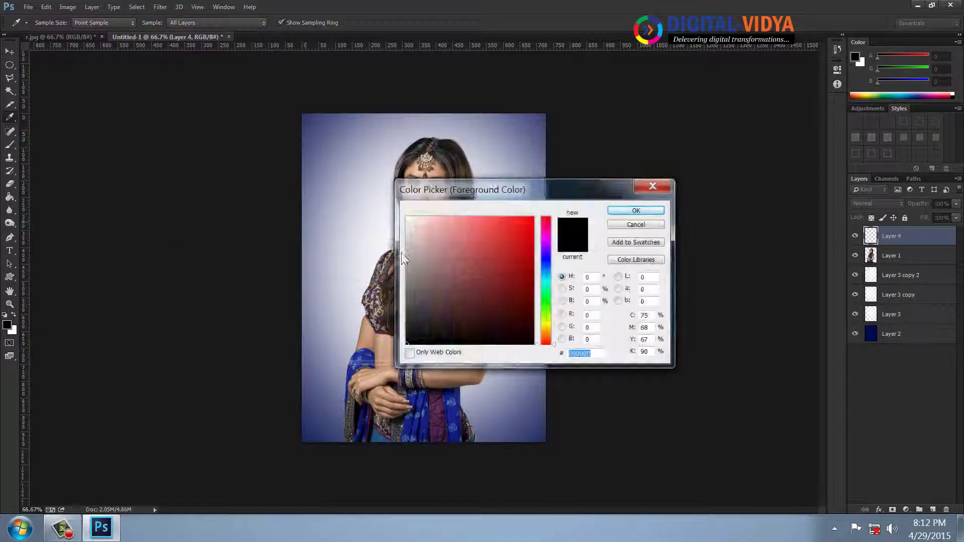
pyautogui.moveTo(406, 369); pyautogui.dragTo(407, 219)
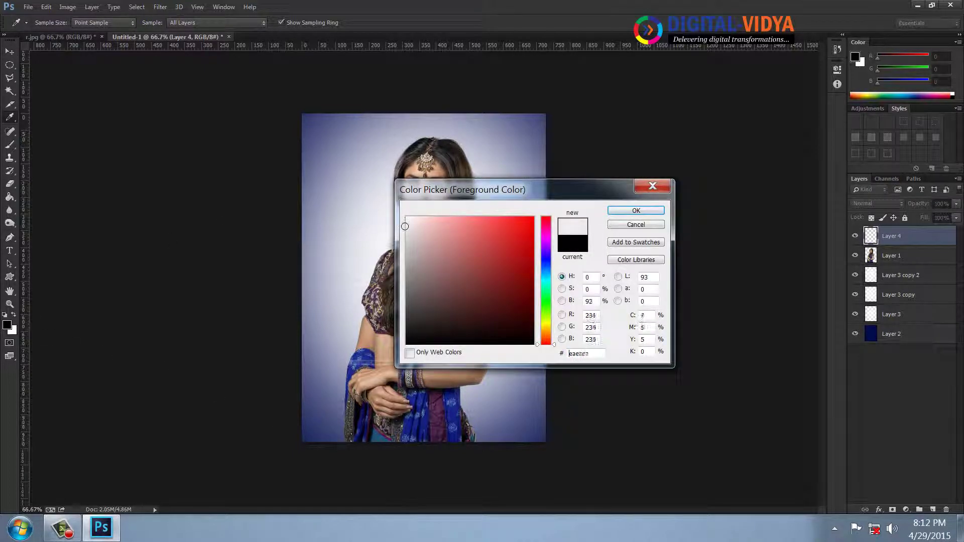
pyautogui.click(637, 210)
pyautogui.hotkey('alt', 'BackSpace')
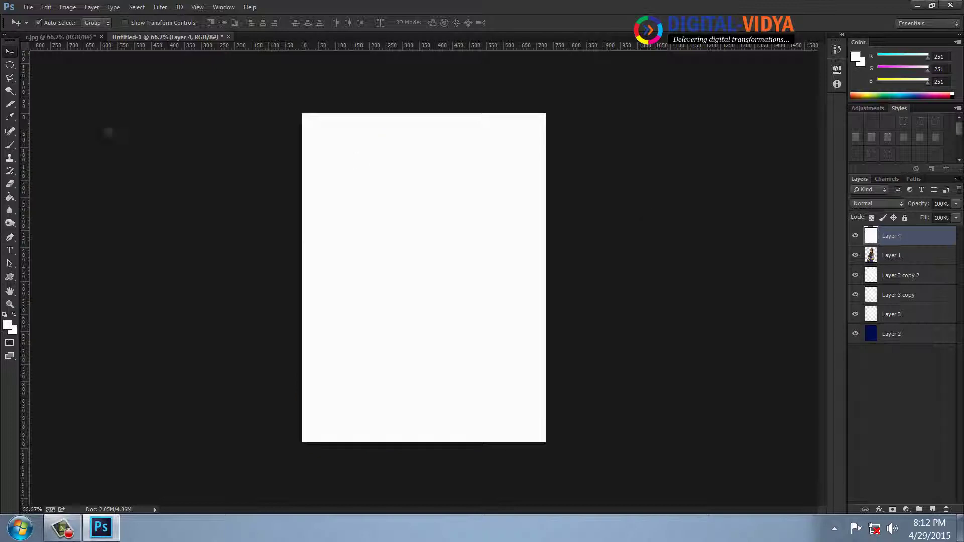
# - Delete a rectangle just inside the canvas edges, leaving a thin off-white border
pyautogui.moveTo(9, 65); pyautogui.dragTo(86, 67)
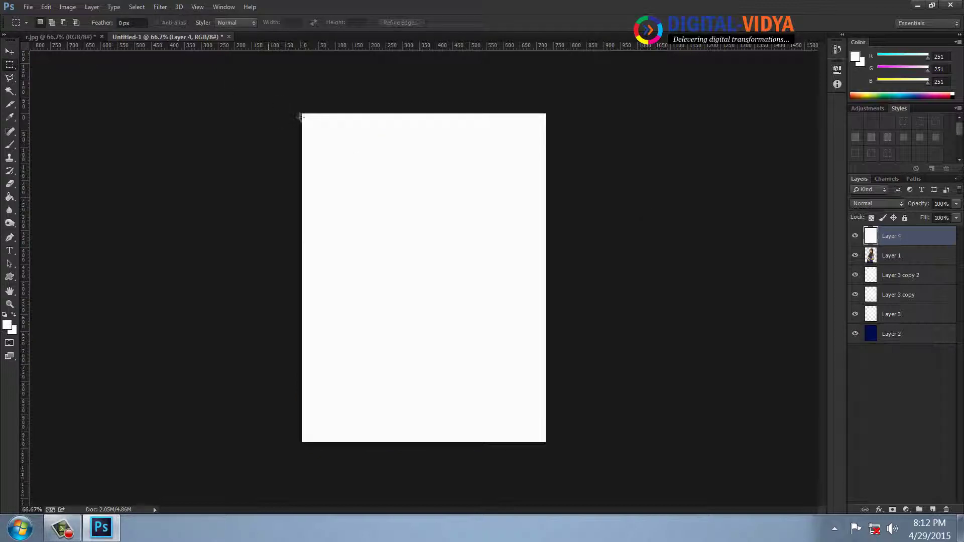
pyautogui.moveTo(311, 122); pyautogui.dragTo(536, 433)
pyautogui.press('Delete')
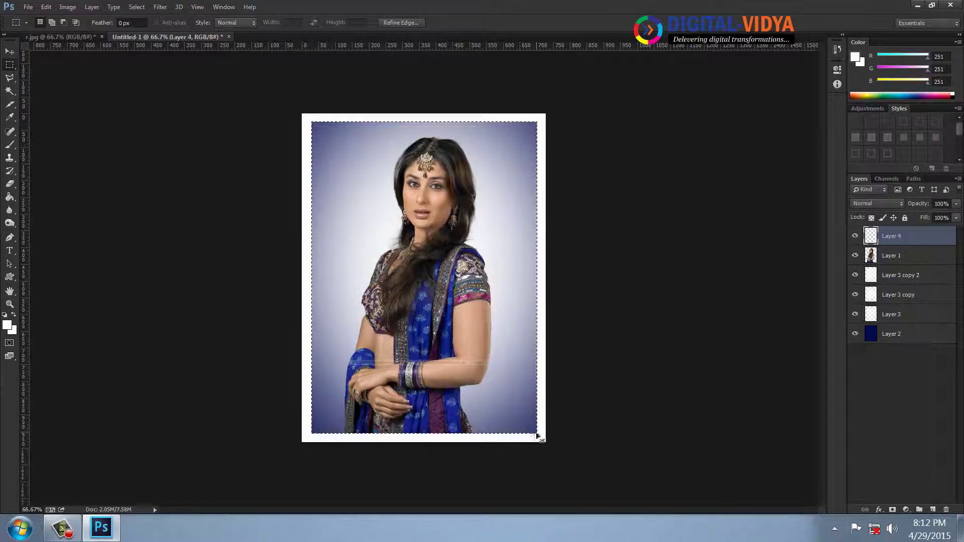
pyautogui.hotkey('ctrl', 'd')
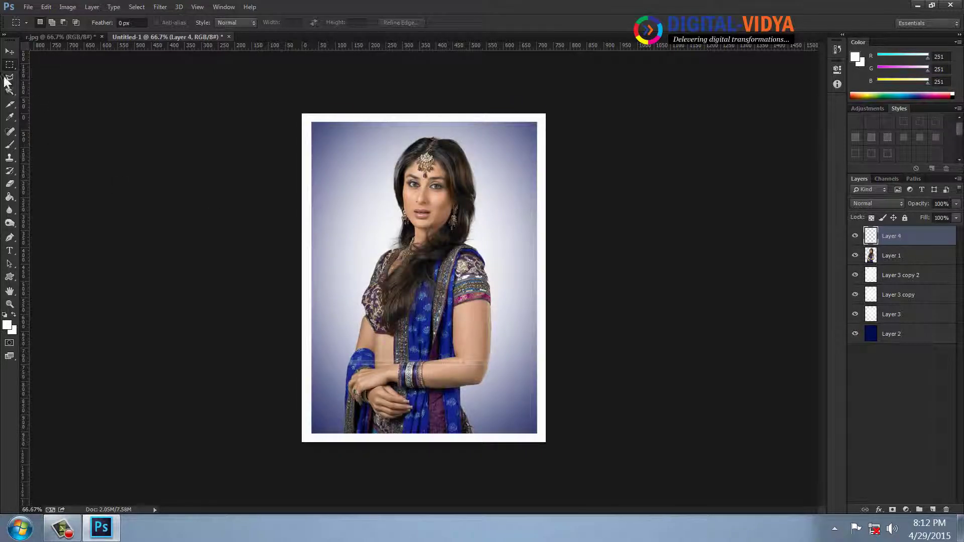
pyautogui.click(10, 50)
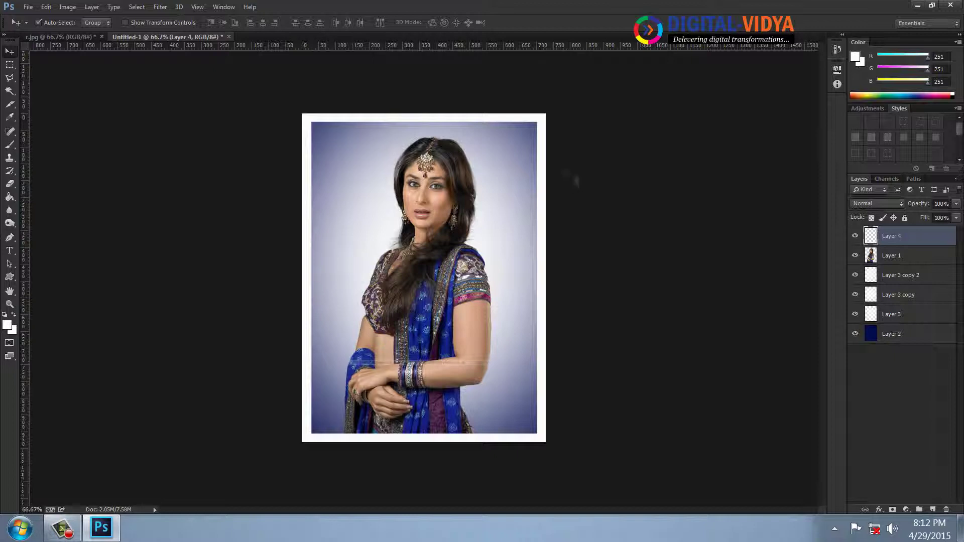